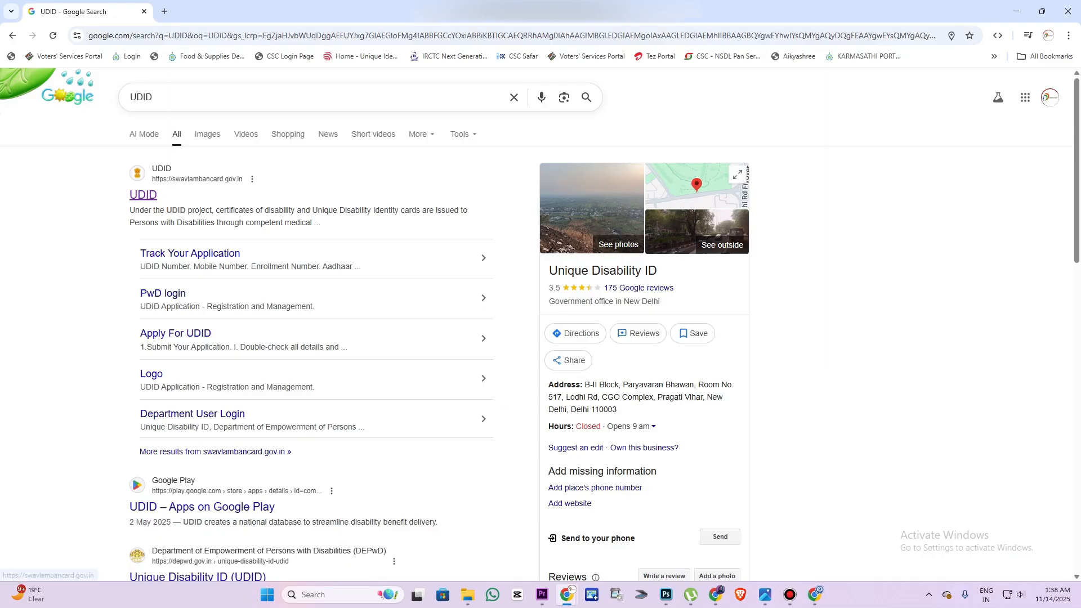
Open the official UDID portal at swavlambancard.gov.in from the Google results
left_click(143, 195)
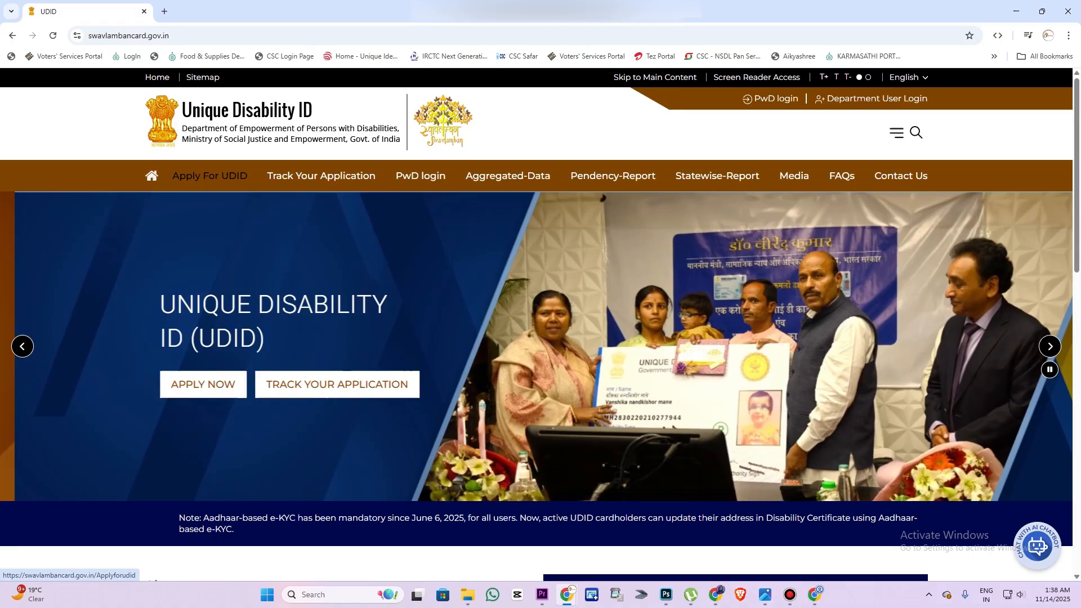
Open the Apply For UDID steps and confirm having read and understood the process
left_click(210, 176)
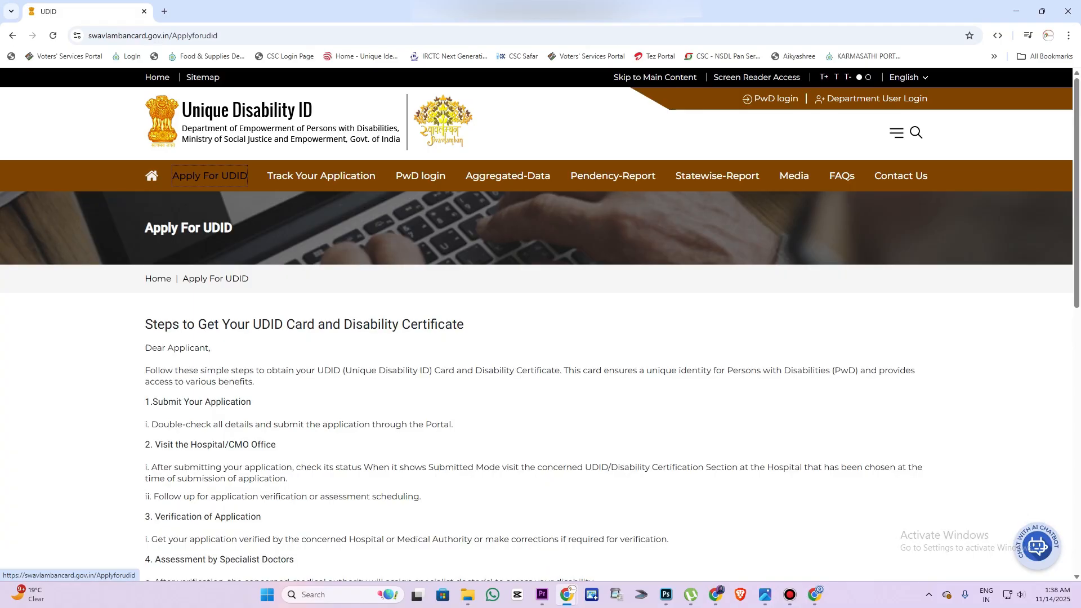
scroll(540, 324, "down", 3)
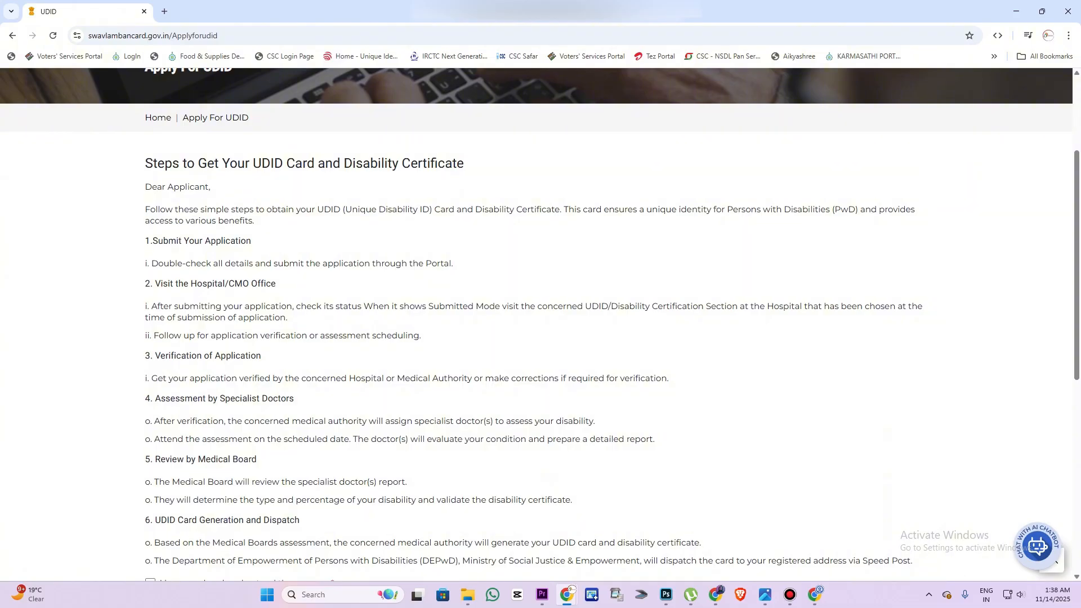
scroll(540, 325, "down", 6)
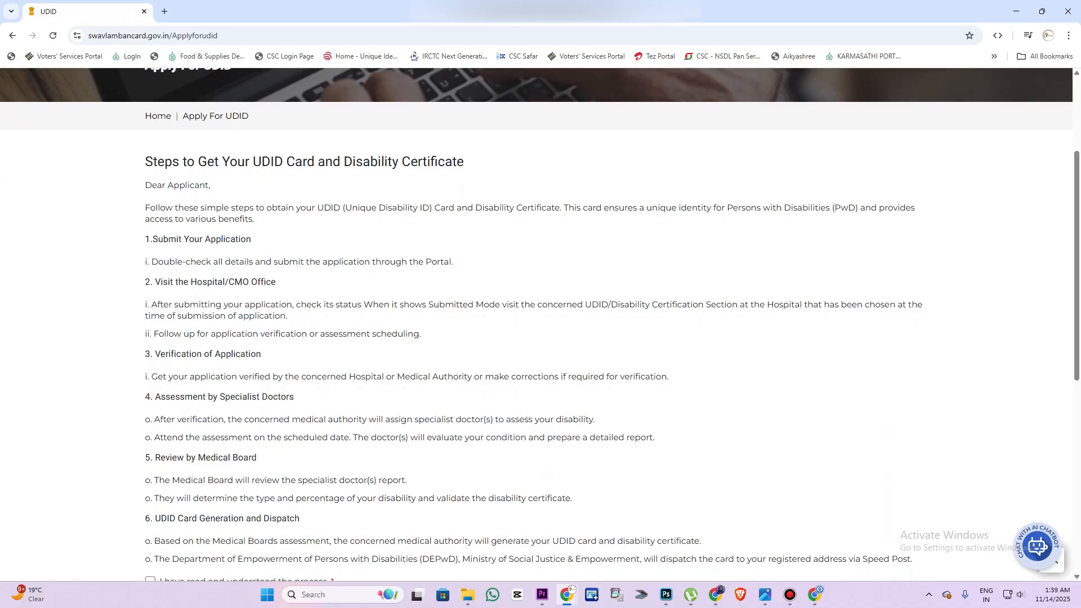
left_click(151, 269)
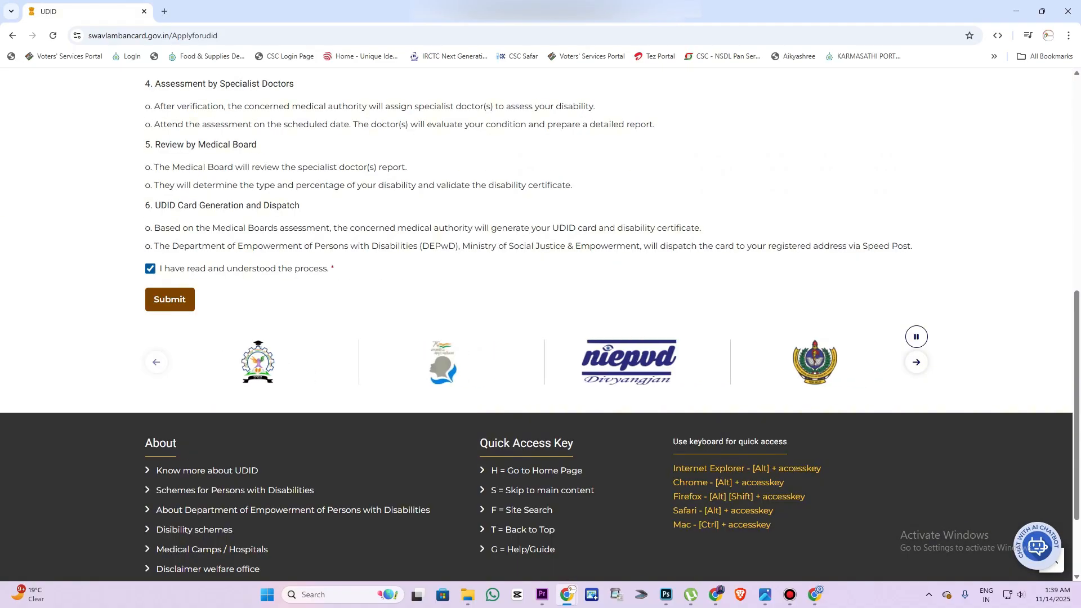
left_click(170, 299)
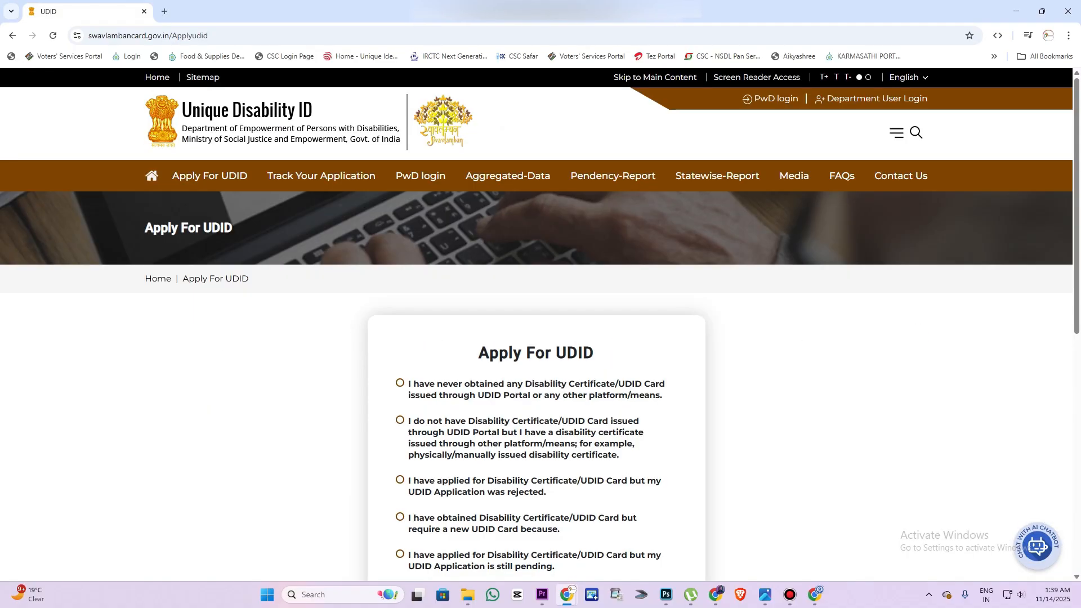
Choose the 'never obtained any Disability Certificate/UDID Card' option and submit it
scroll(541, 324, "down", 4)
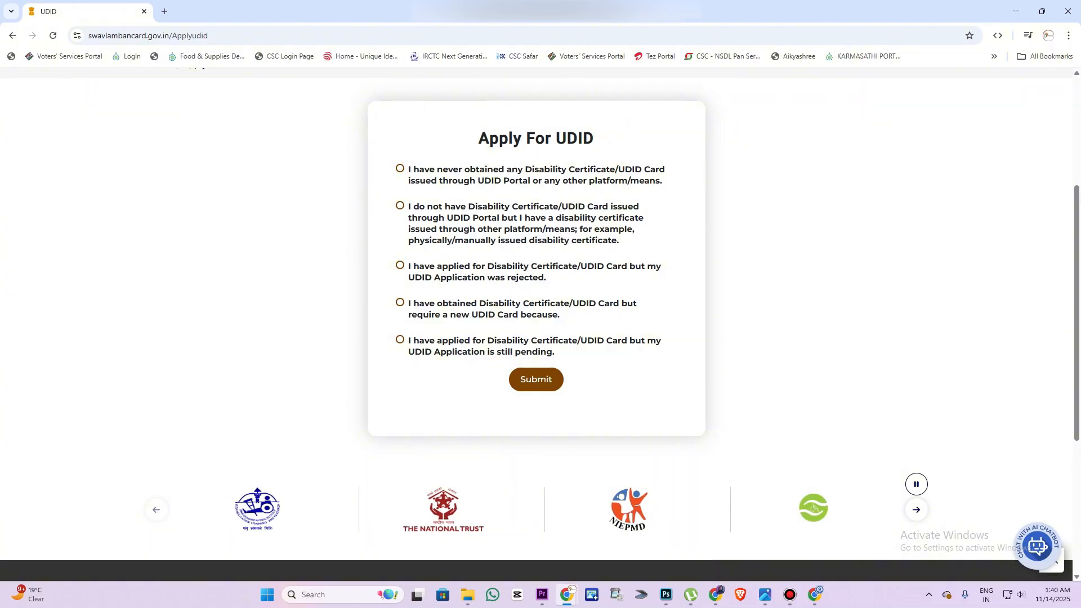
left_click_drag(478, 138, 596, 139)
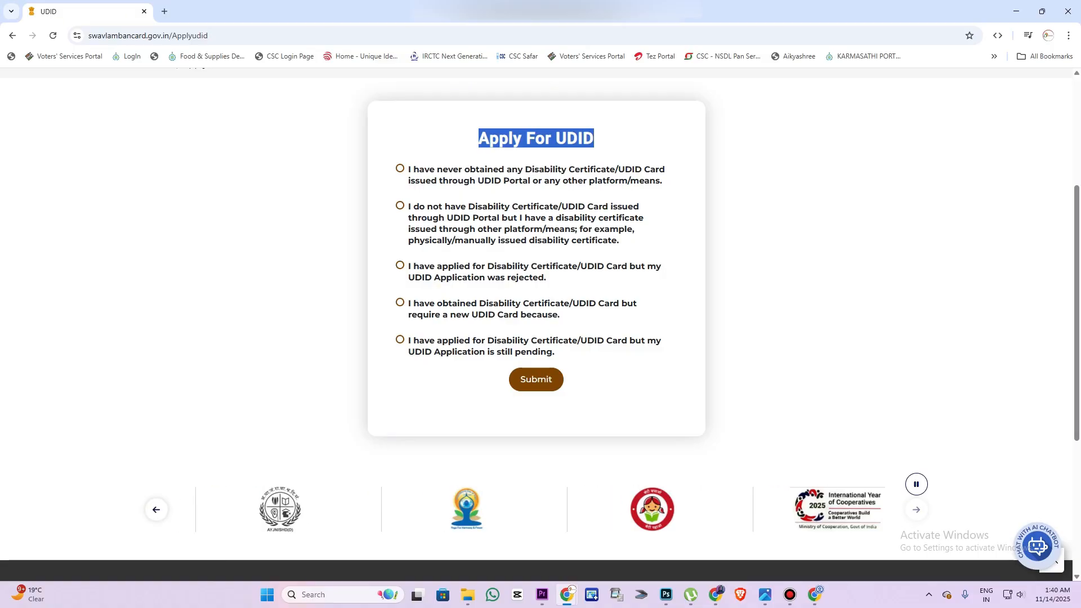
left_click(400, 168)
left_click_drag(660, 181, 408, 169)
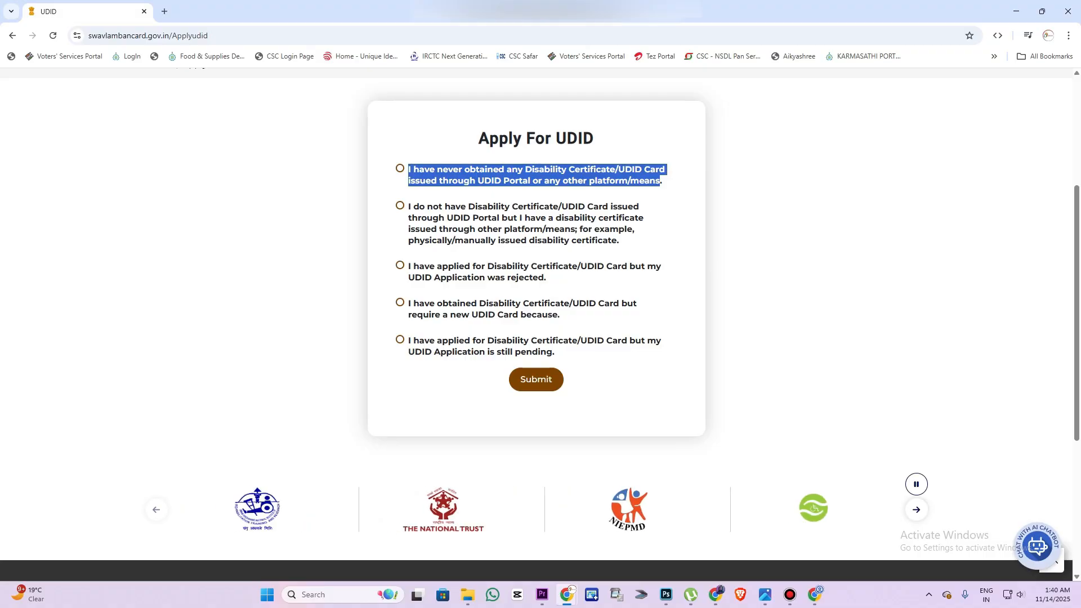
left_click_drag(408, 206, 542, 241)
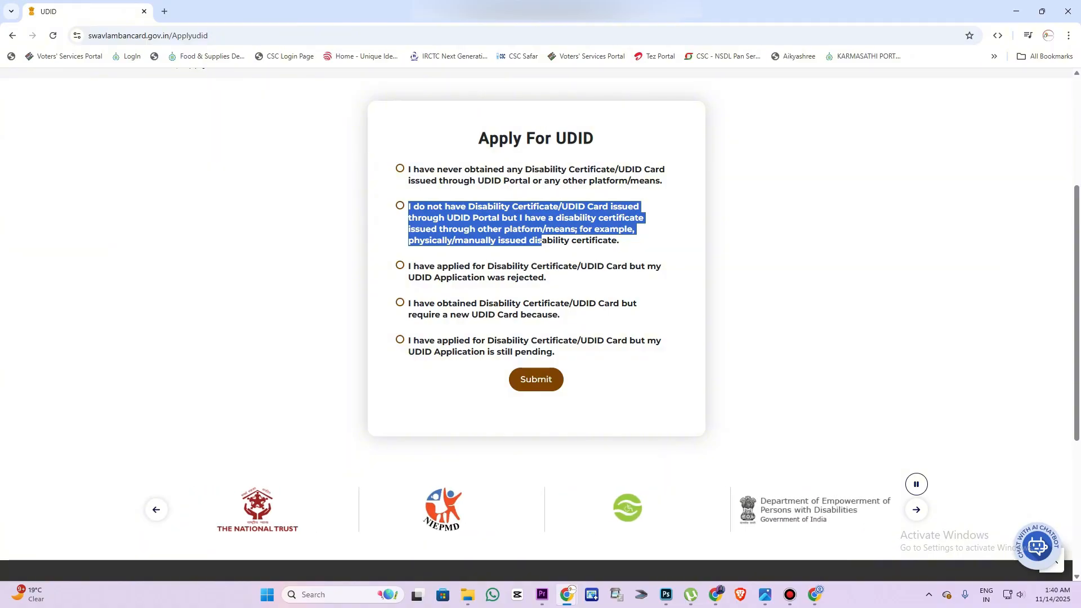
left_click(544, 251)
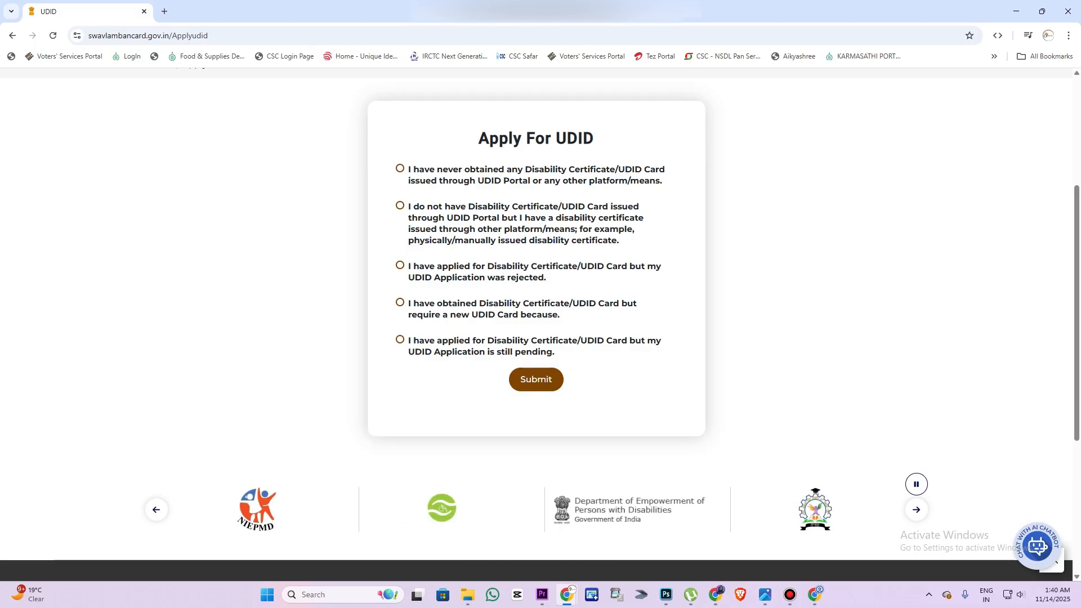
left_click(400, 168)
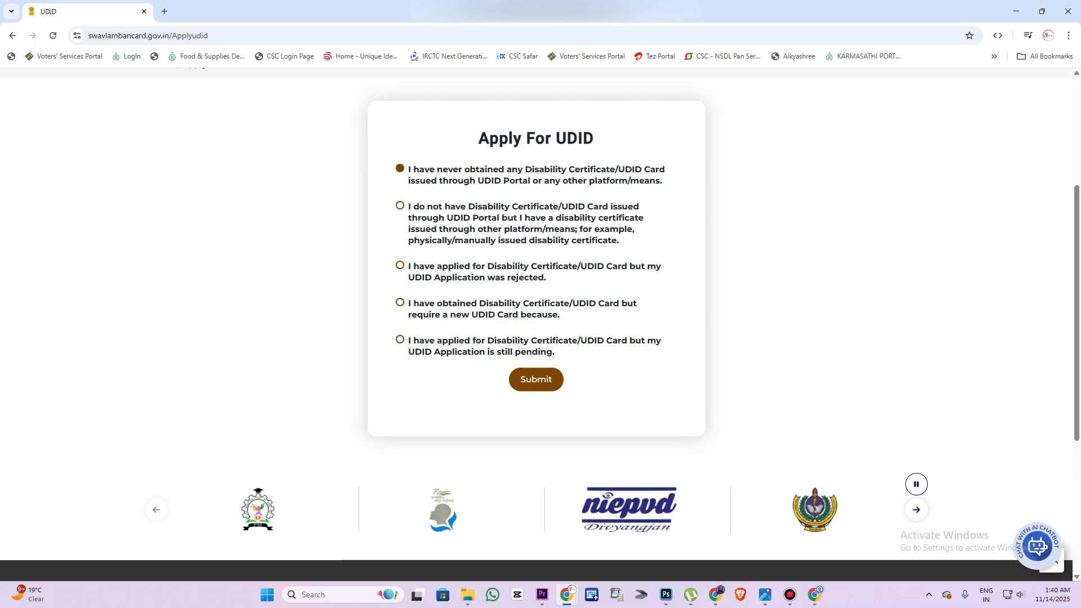
left_click(536, 379)
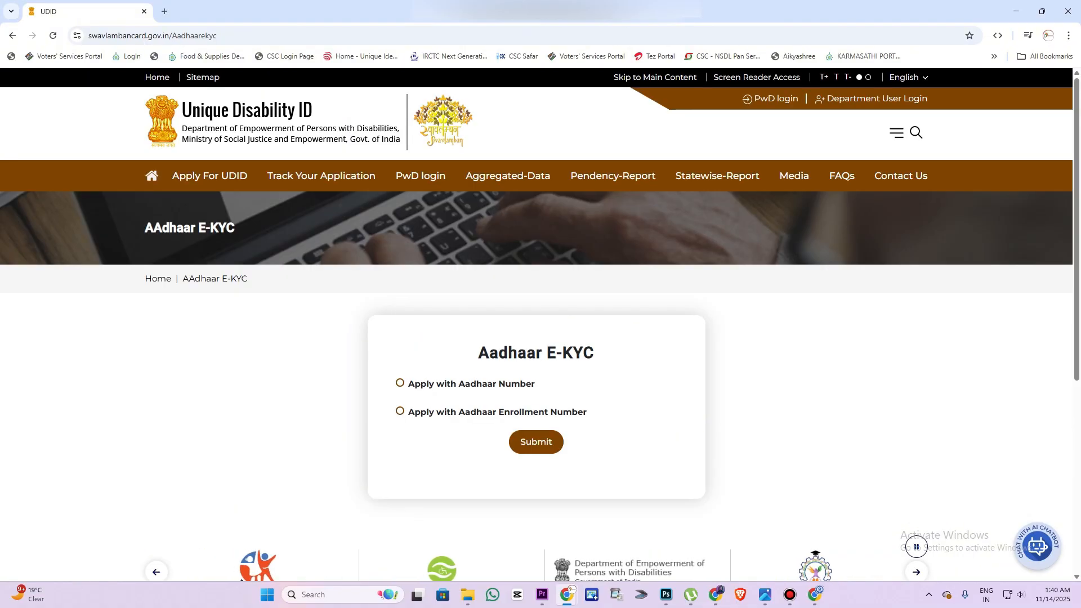
Choose Apply with Aadhaar Number and answer the 8 + 10 captcha
left_click_drag(479, 353, 605, 384)
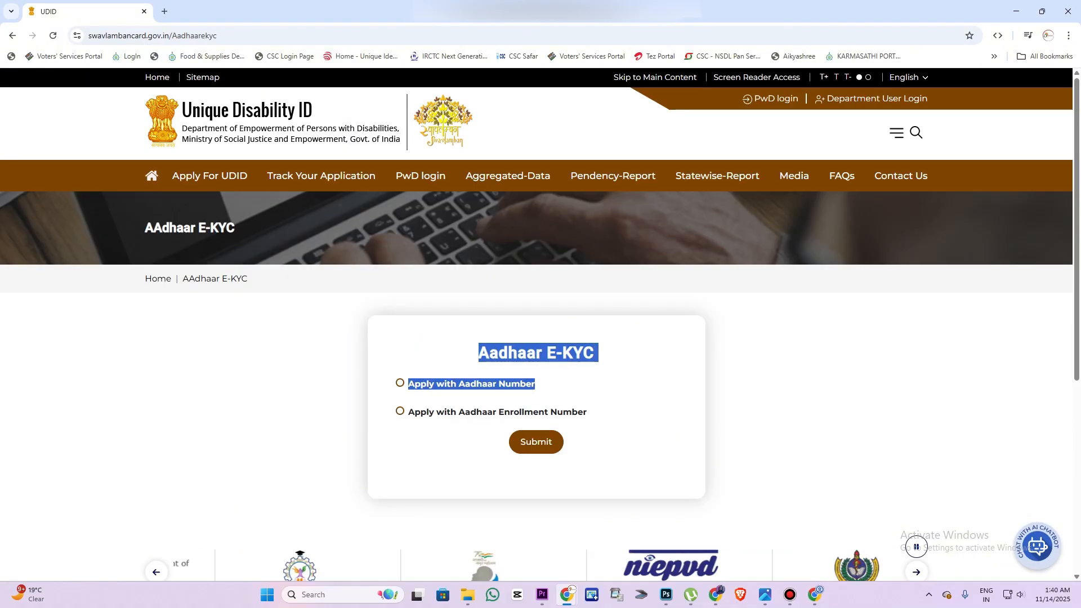
left_click(614, 384)
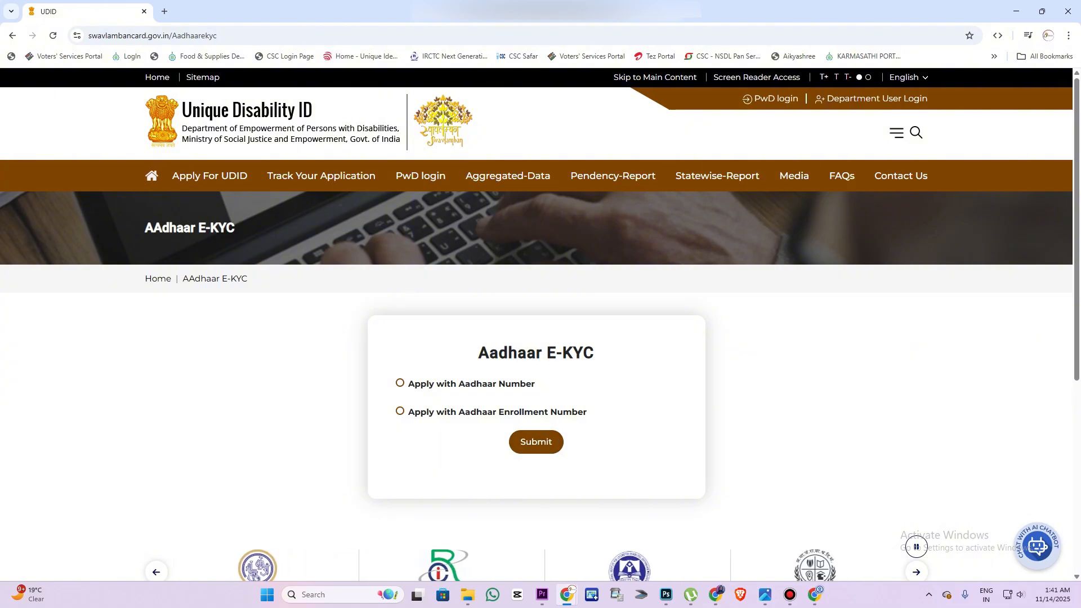
left_click(401, 382)
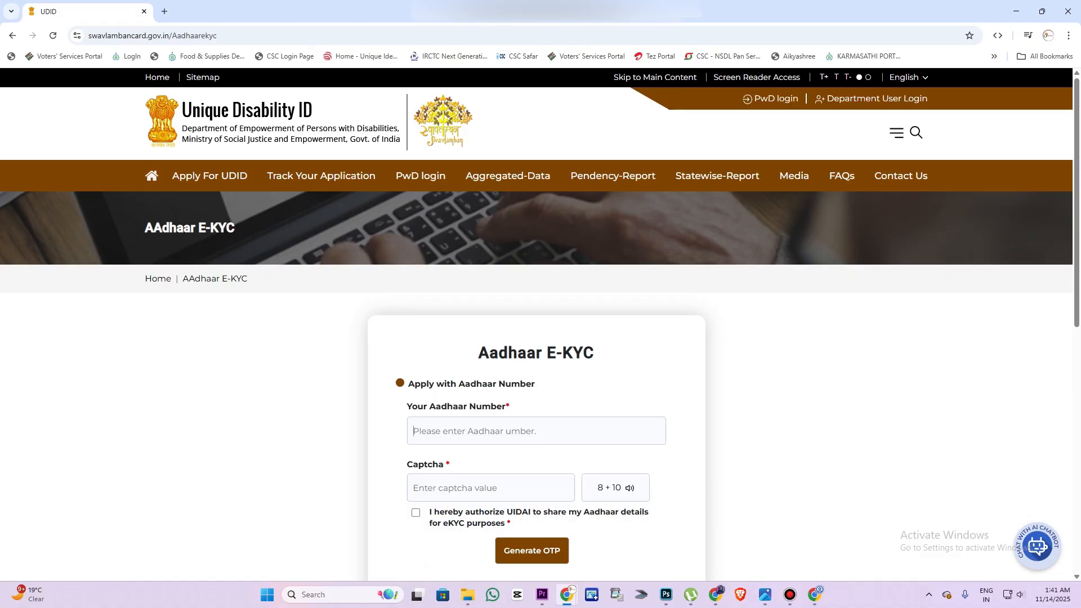
left_click(491, 488)
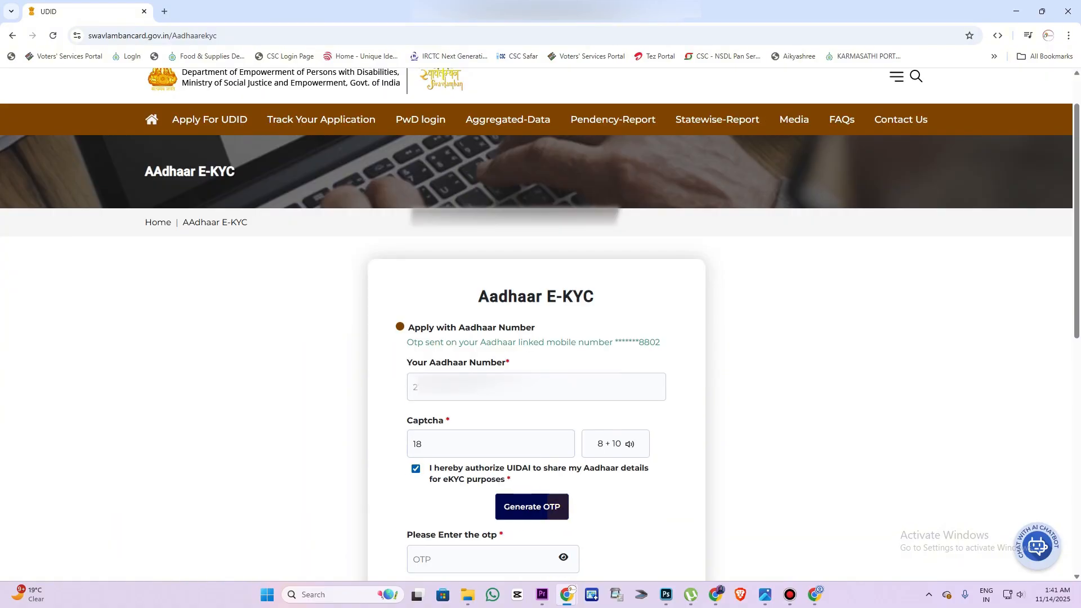
Enter the one-time password sent to the registered mobile and submit the e-KYC
left_click_drag(615, 343, 660, 342)
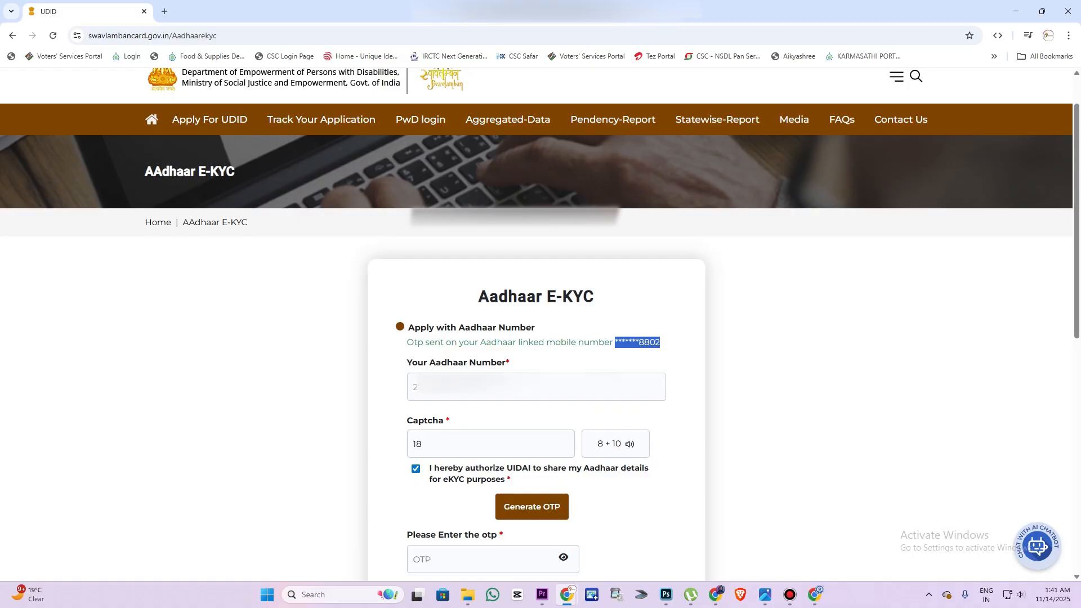
left_click(445, 559)
scroll(536, 338, "down", 3)
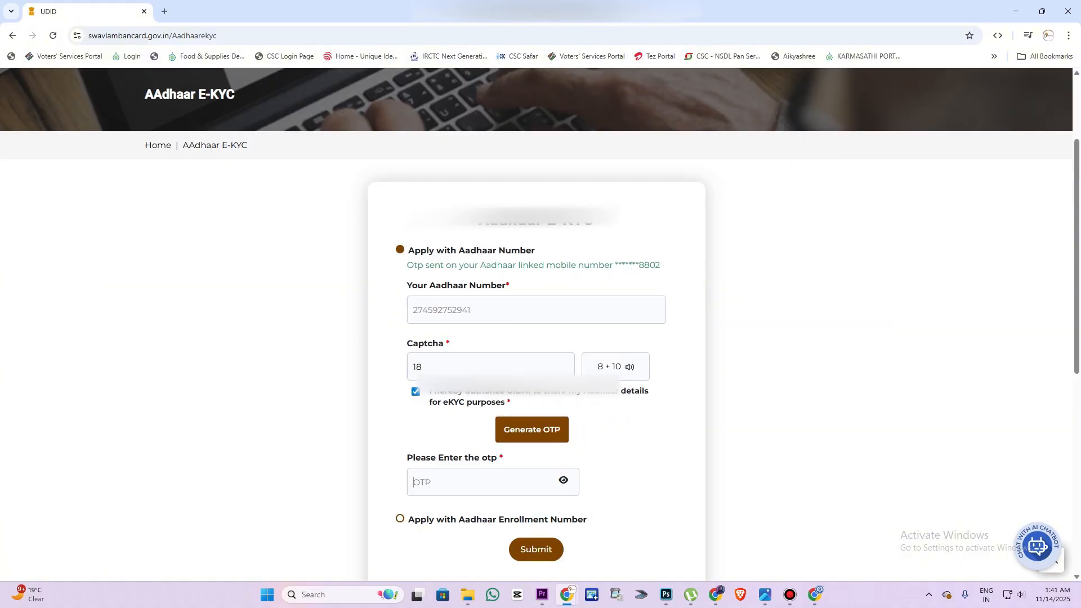
left_click(558, 389)
type("••")
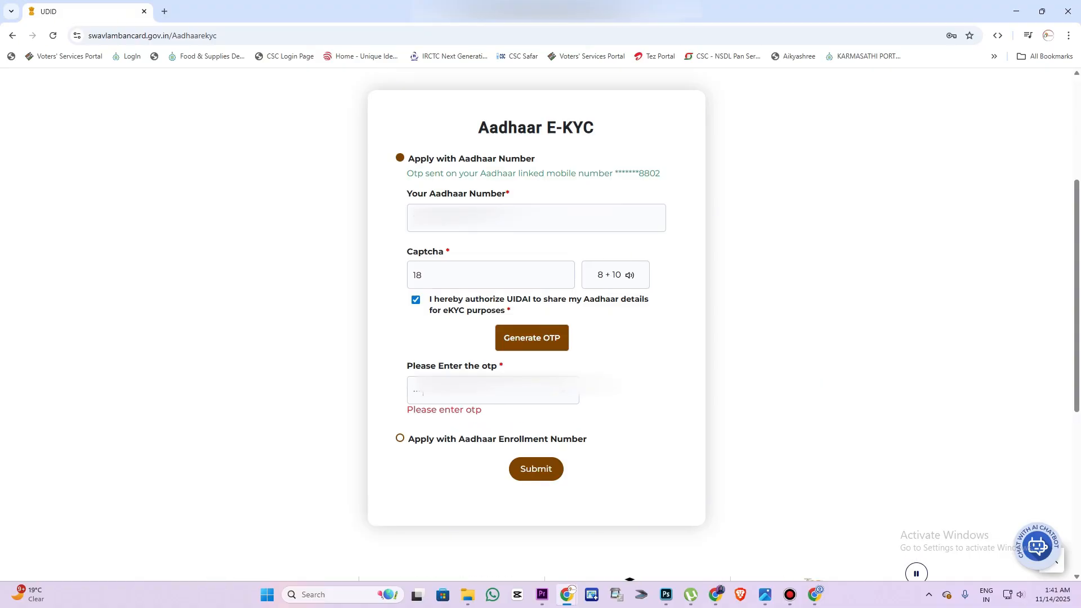
type("•")
left_click(536, 457)
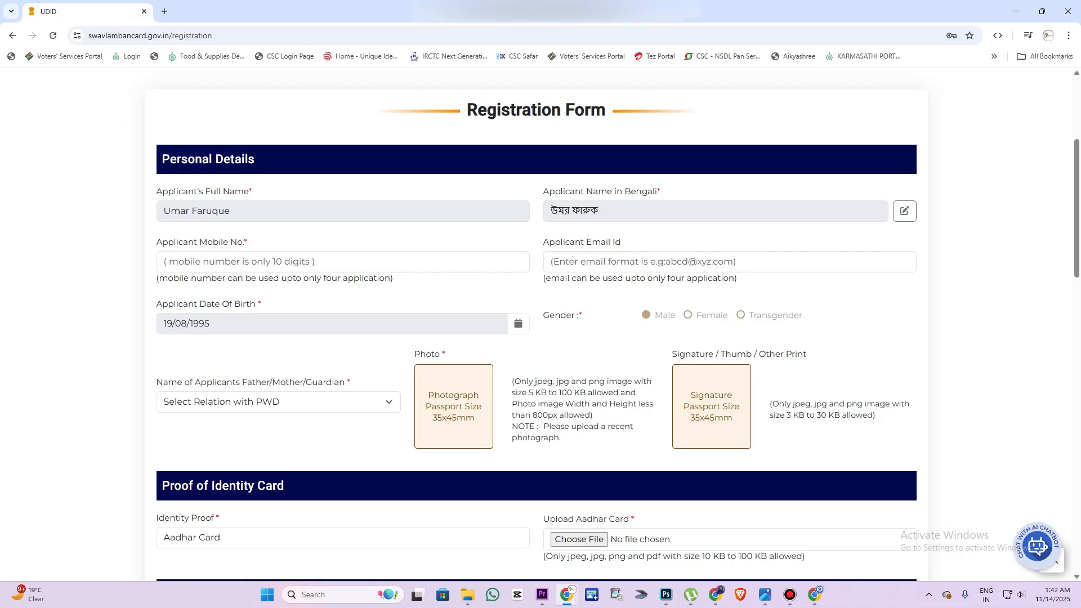
mouse_move(157, 192)
left_mouse_down()
mouse_move(248, 191)
mouse_move(164, 211)
left_mouse_up()
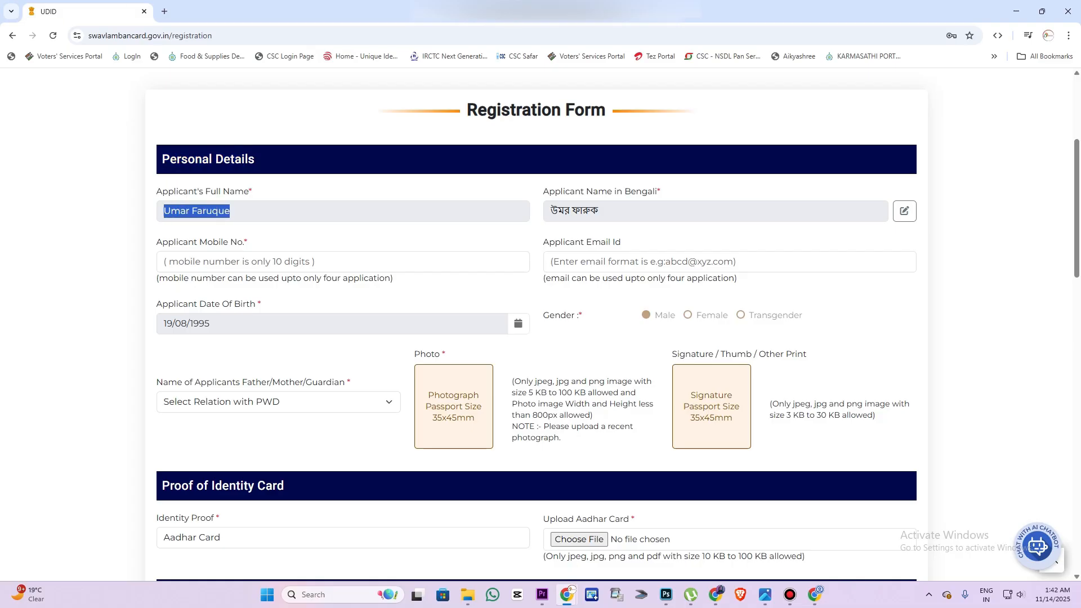
left_click_drag(542, 192, 657, 191)
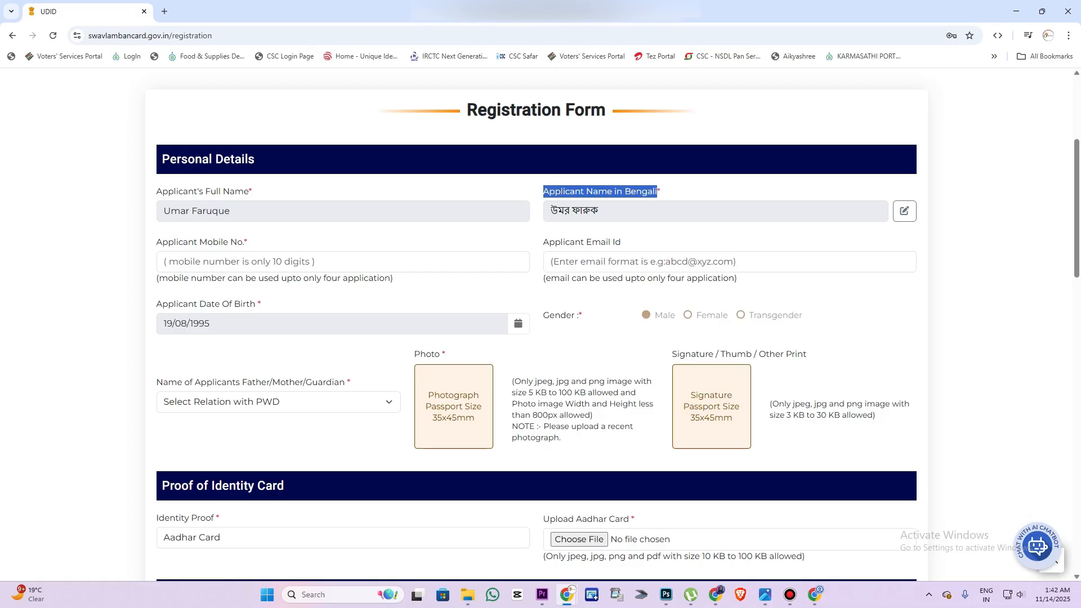
left_click_drag(163, 211, 230, 211)
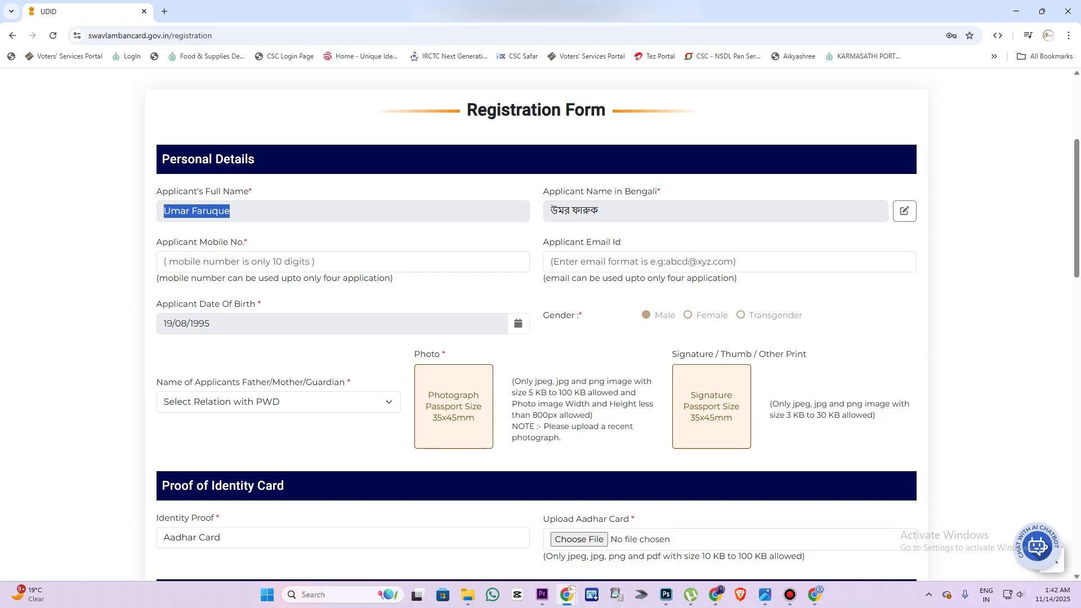
Set the applicant's father/mother/guardian field to Guardian
left_click(278, 402)
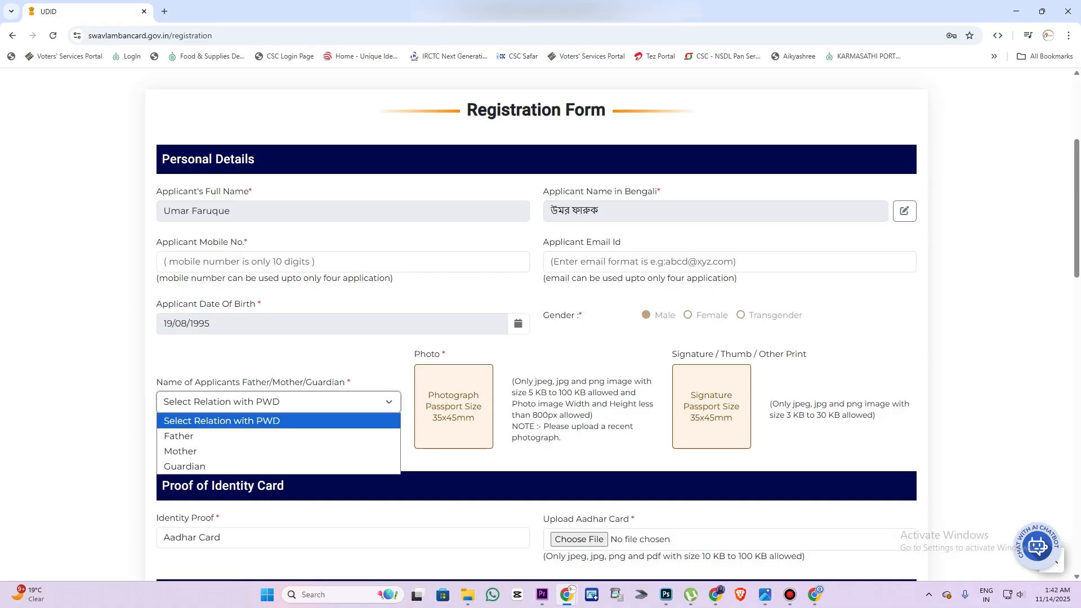
key("Down")
key("Up")
key("Up")
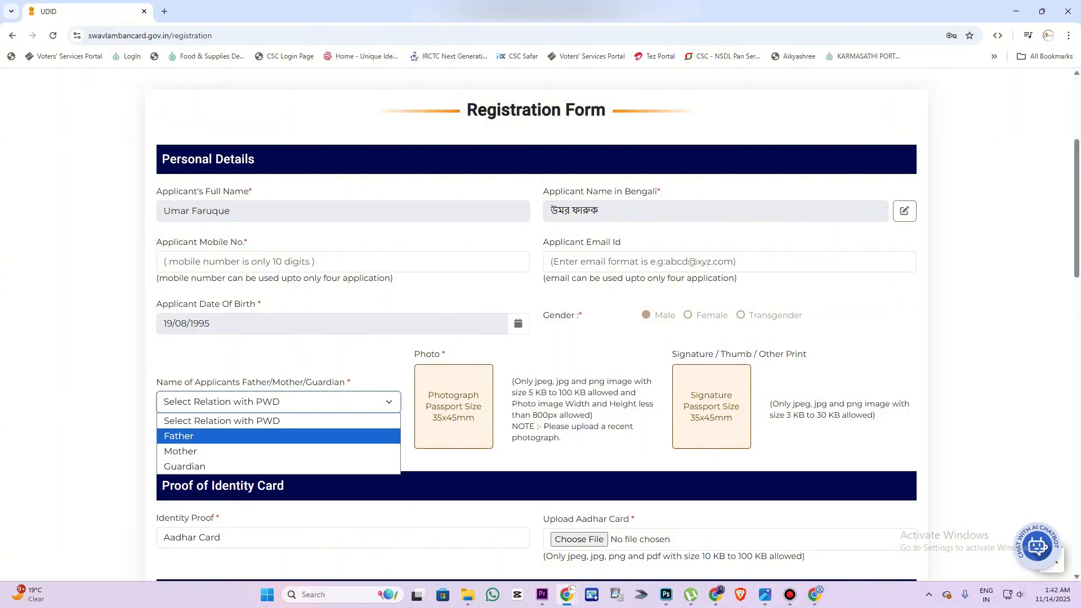
key("Down")
key("Up")
key("Down")
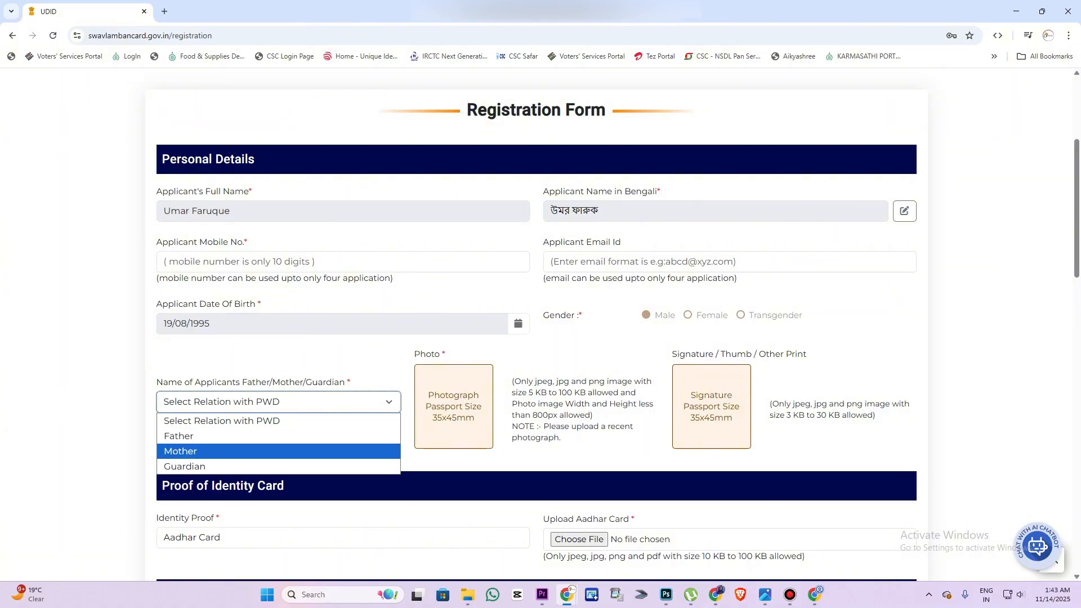
key("Down")
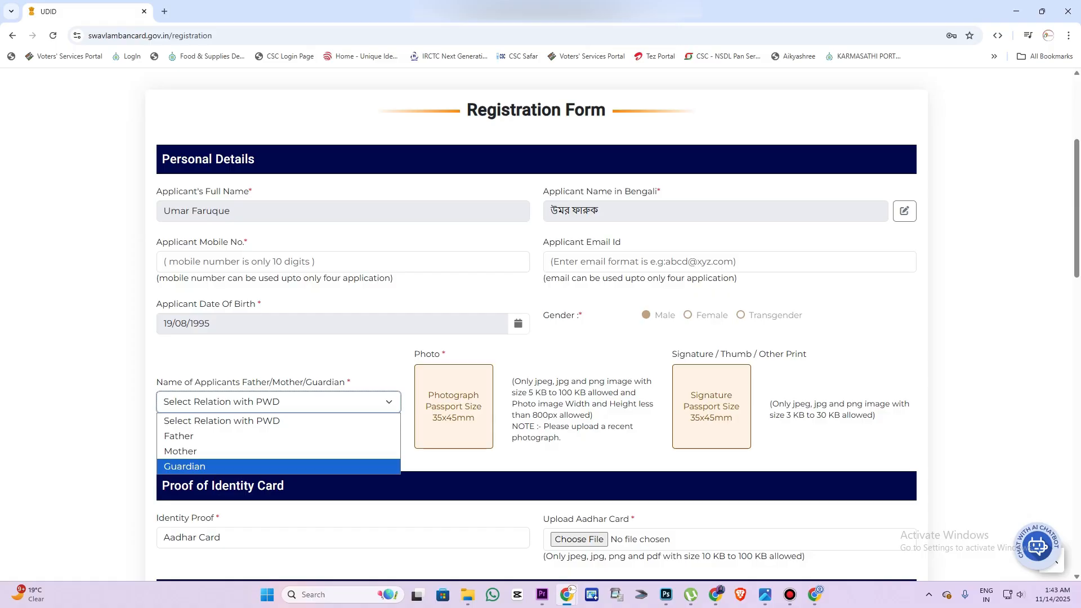
key("Return")
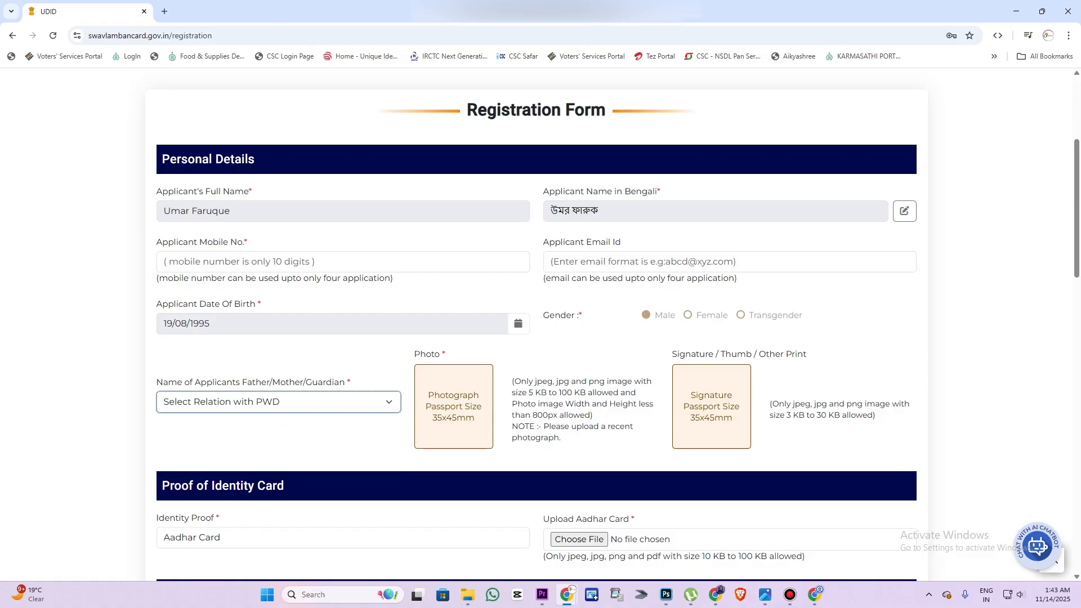
Set Relation with Person to Wife
left_click(536, 374)
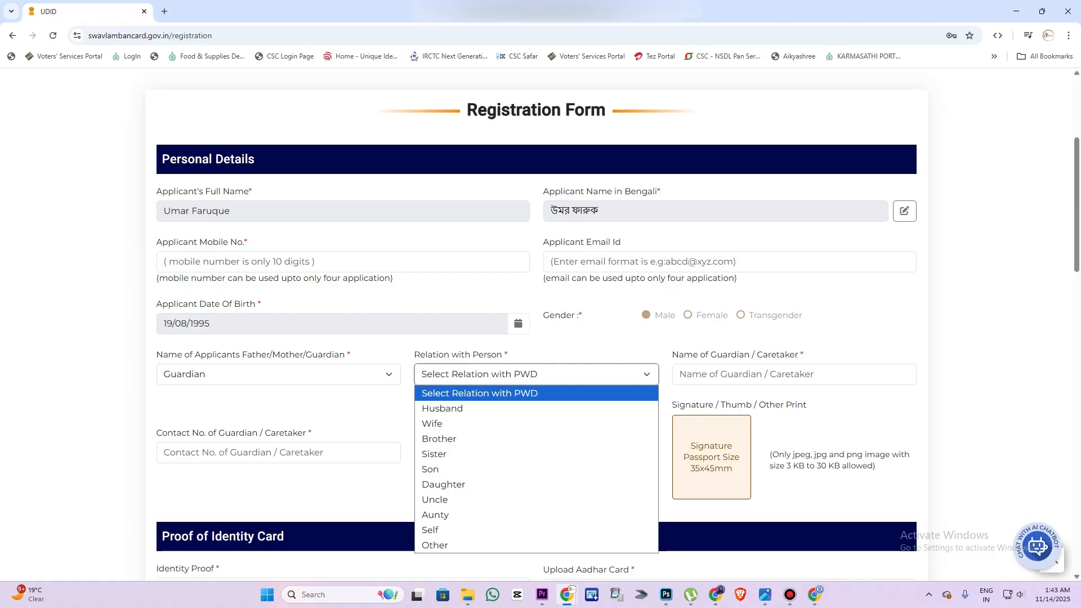
key("Down")
key("Down")
key("Up")
key("Down")
key("Down")
key("Down")
key("Up")
key("Up")
key("Up")
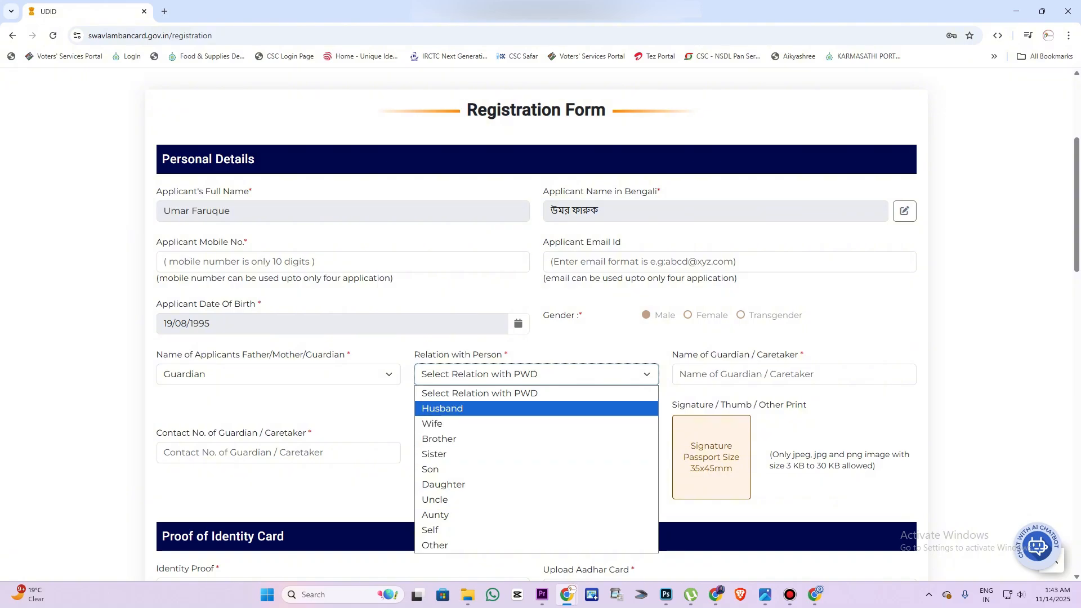
key("Down")
key("Down")
key("Down")
key("Down")
key("Down")
key("Up")
key("Up")
key("Up")
key("Up")
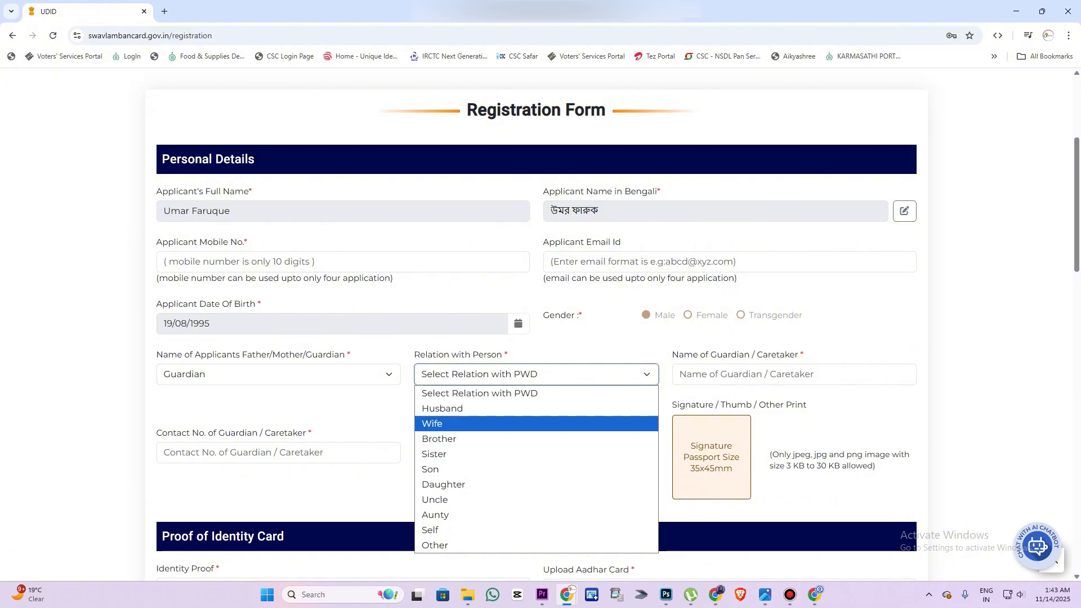
key("Up")
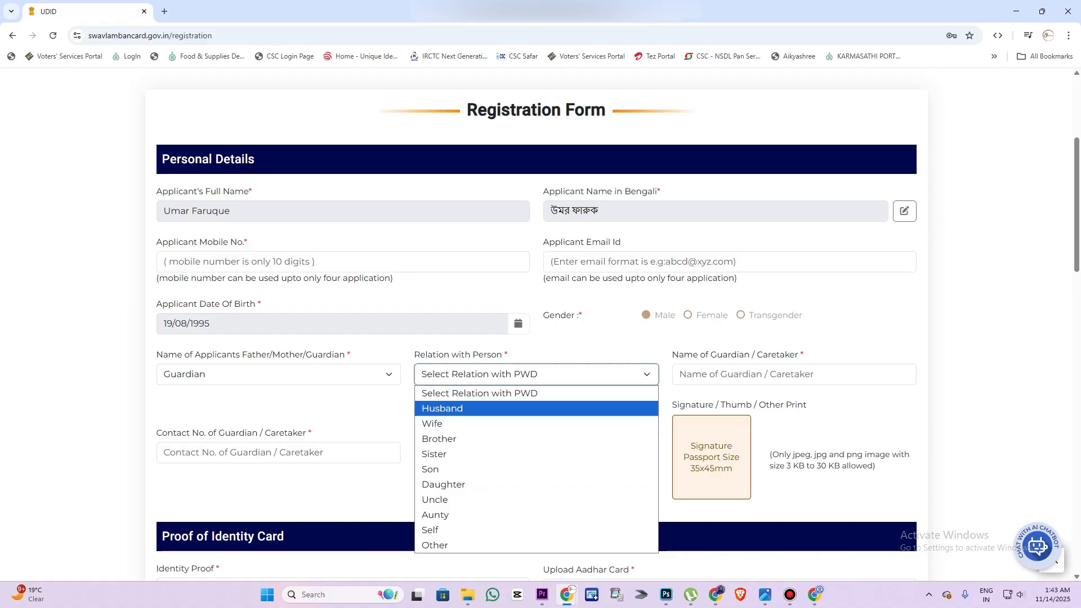
key("Down")
key("Down")
key("Down")
key("Up")
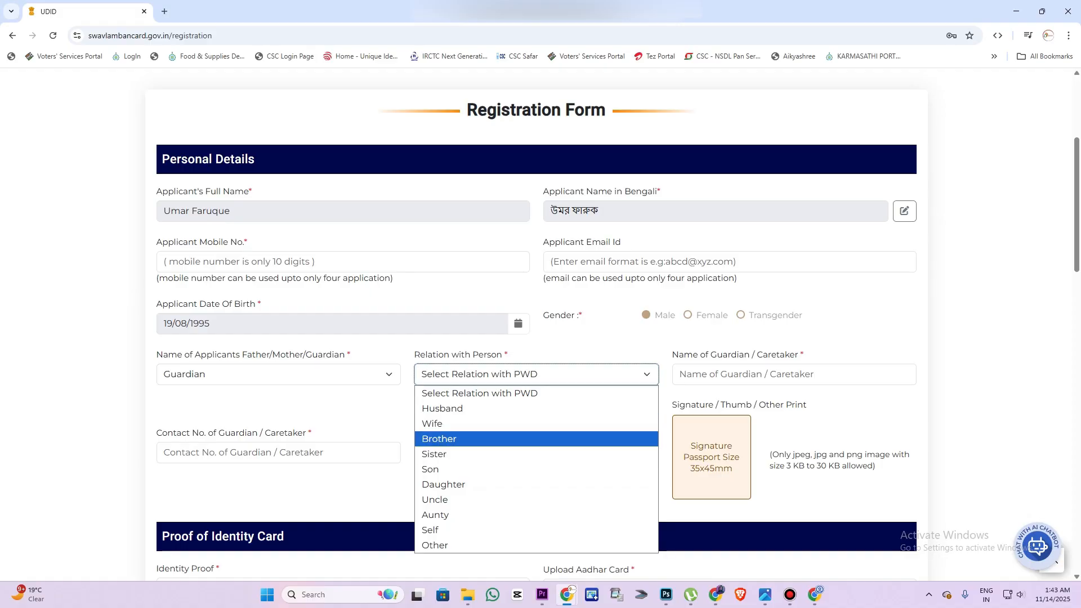
key("Down")
key("Down")
key("Down")
key("Down")
key("Down")
key("Up")
key("Up")
key("Up")
key("Up")
key("Up")
key("Up")
key("Up")
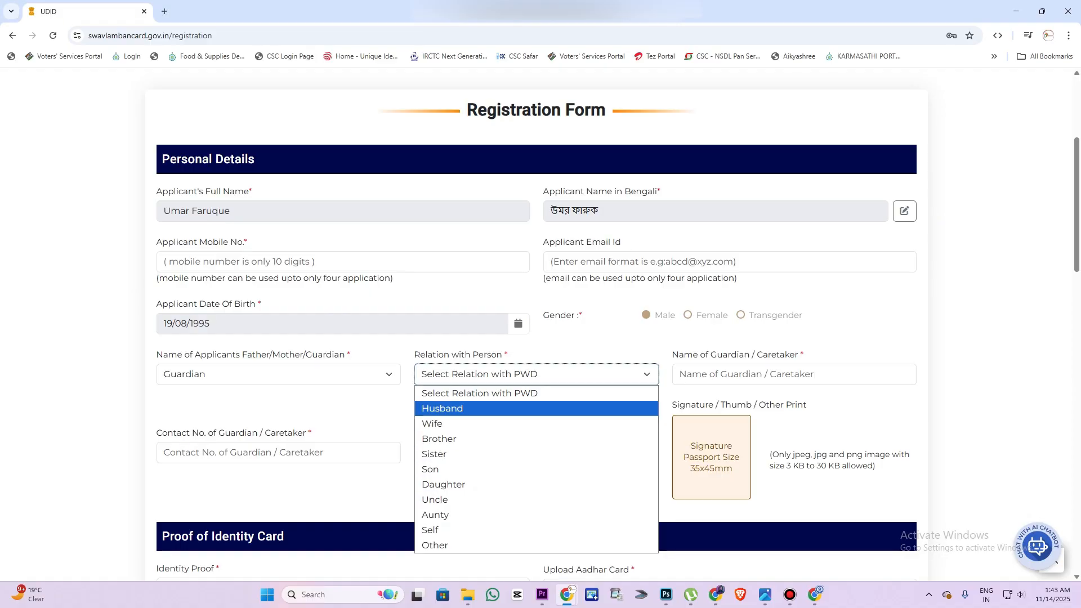
key("Down")
key("Down")
key("Up")
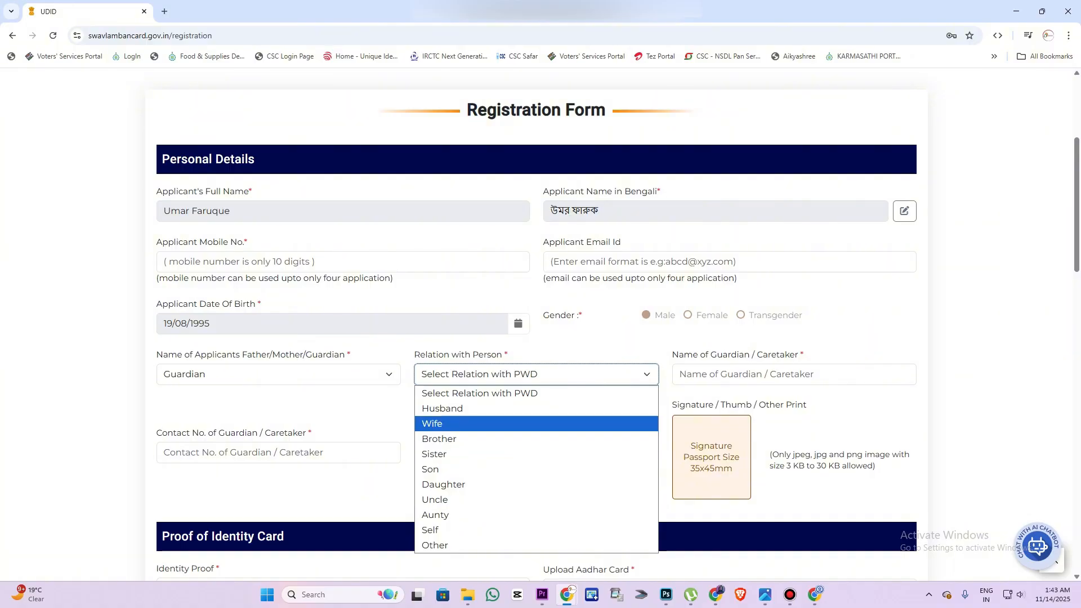
key("Return")
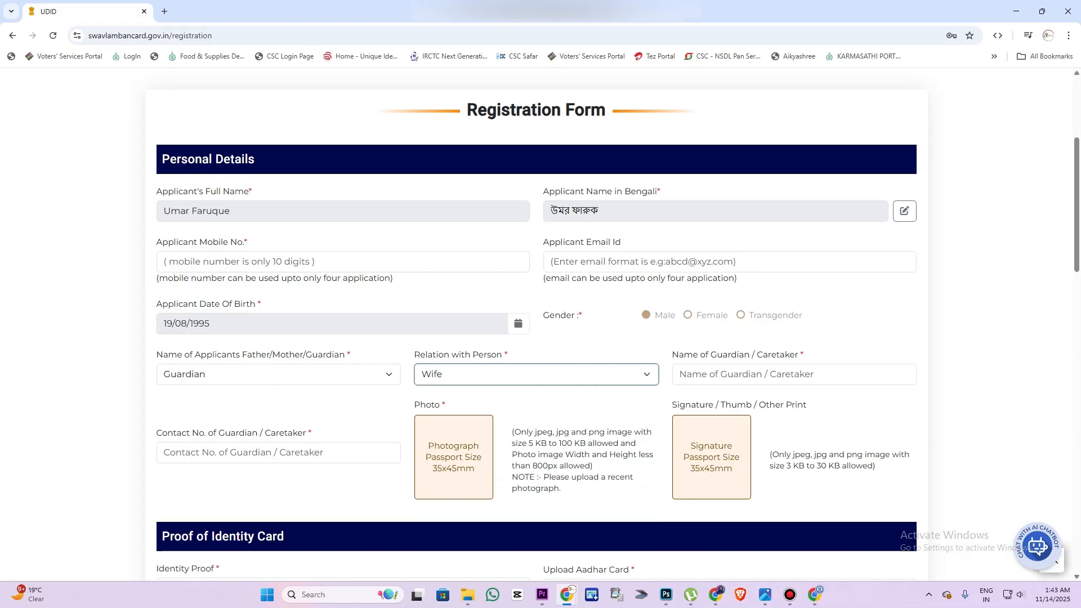
Enter the guardian/caretaker's full name and contact phone number
left_click(746, 374)
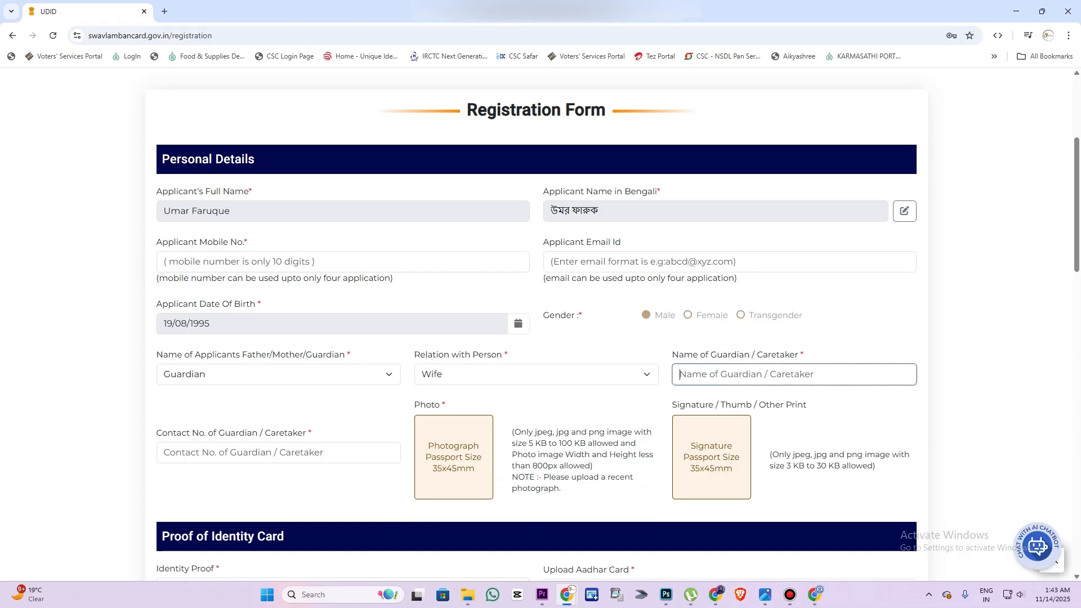
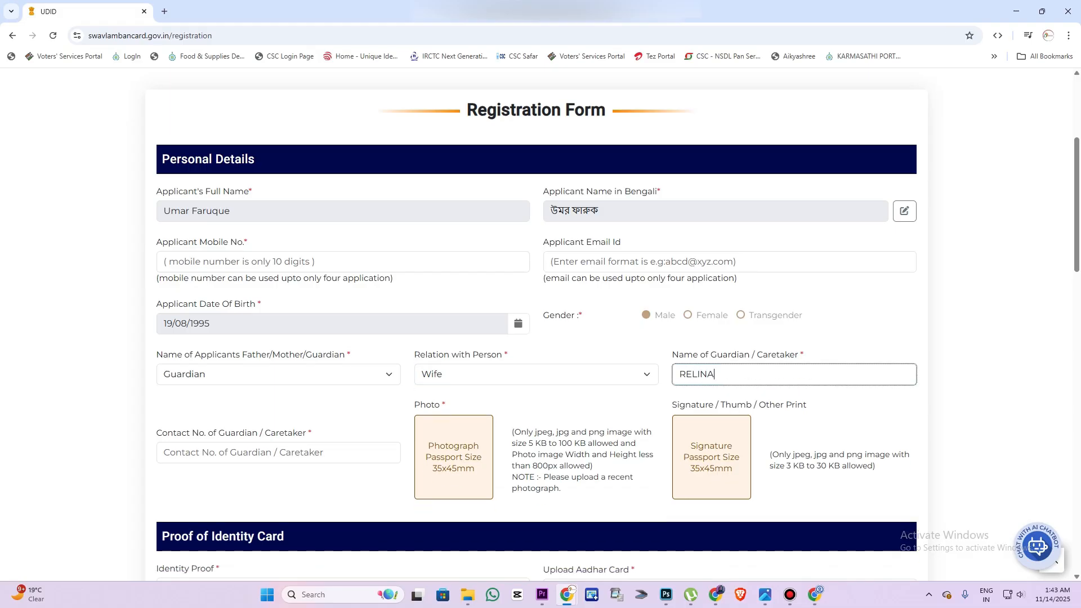
key("Tab")
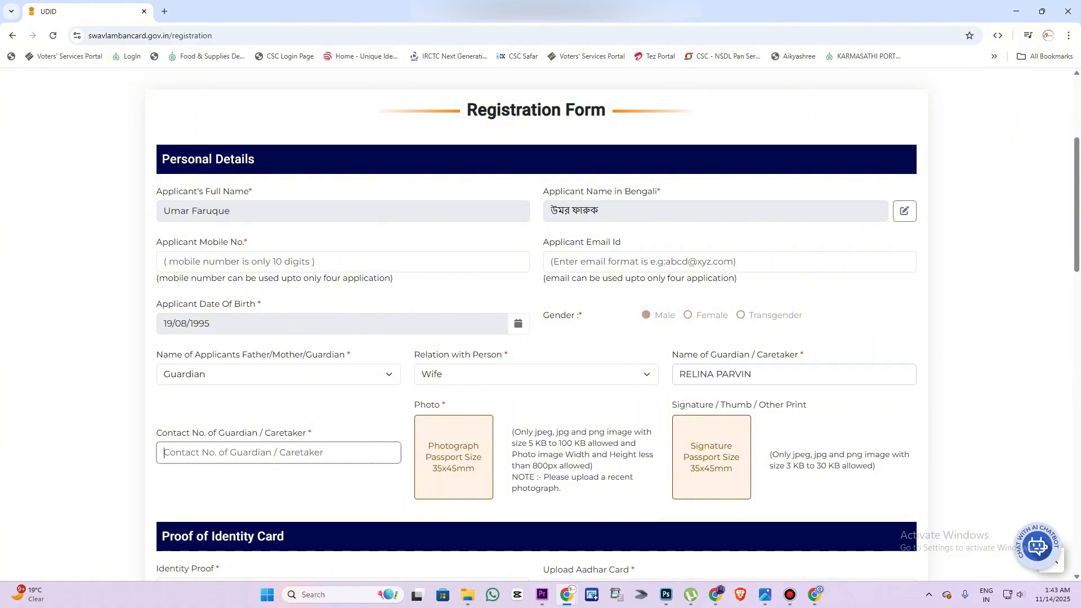
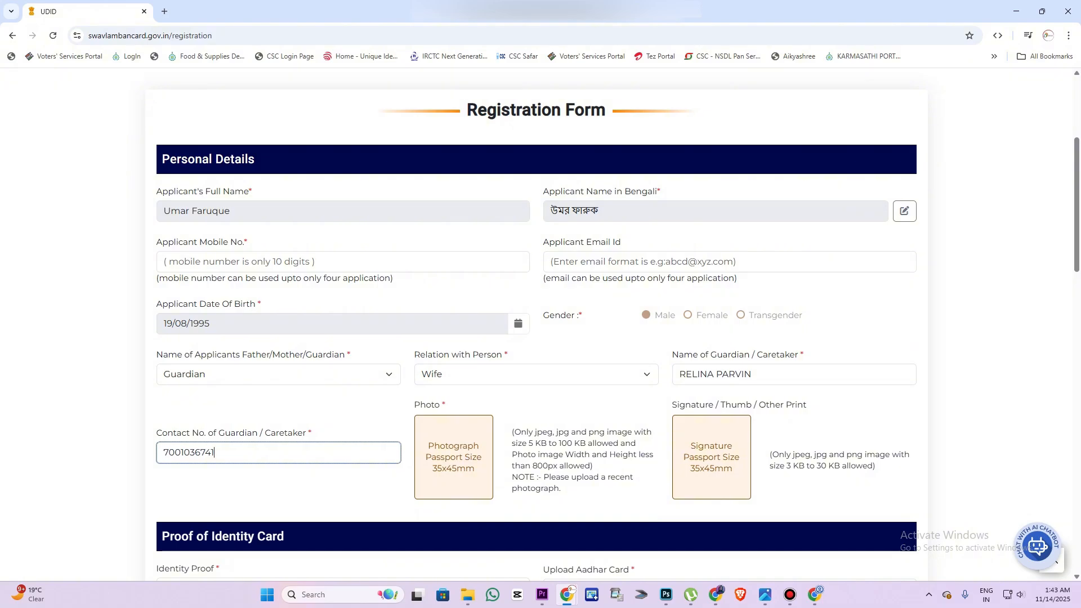
Read the photo size requirement note and scroll down the form
left_click_drag(528, 443, 585, 455)
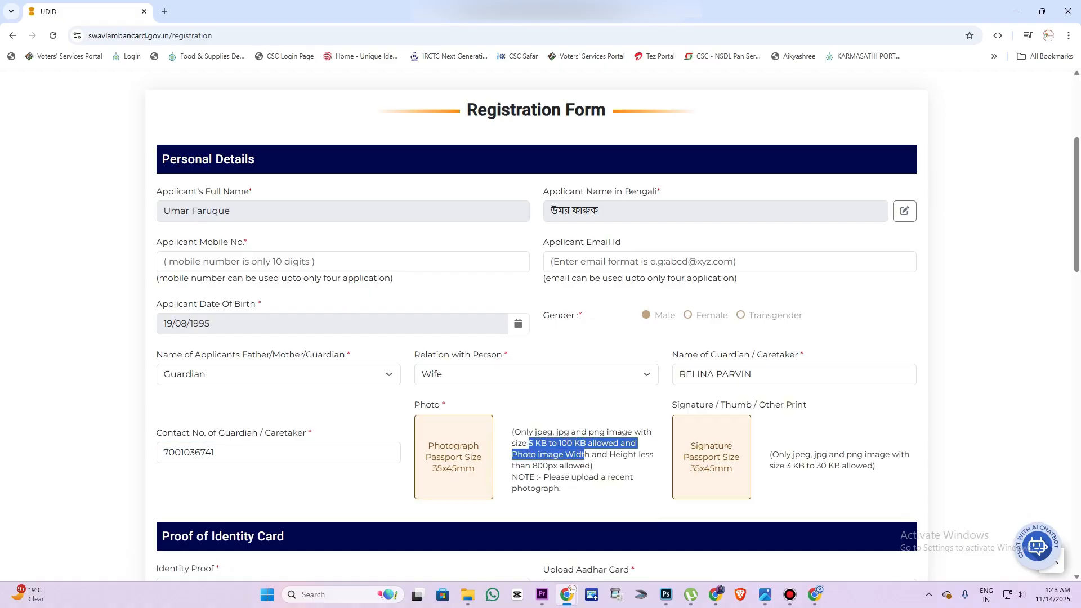
left_click(585, 455)
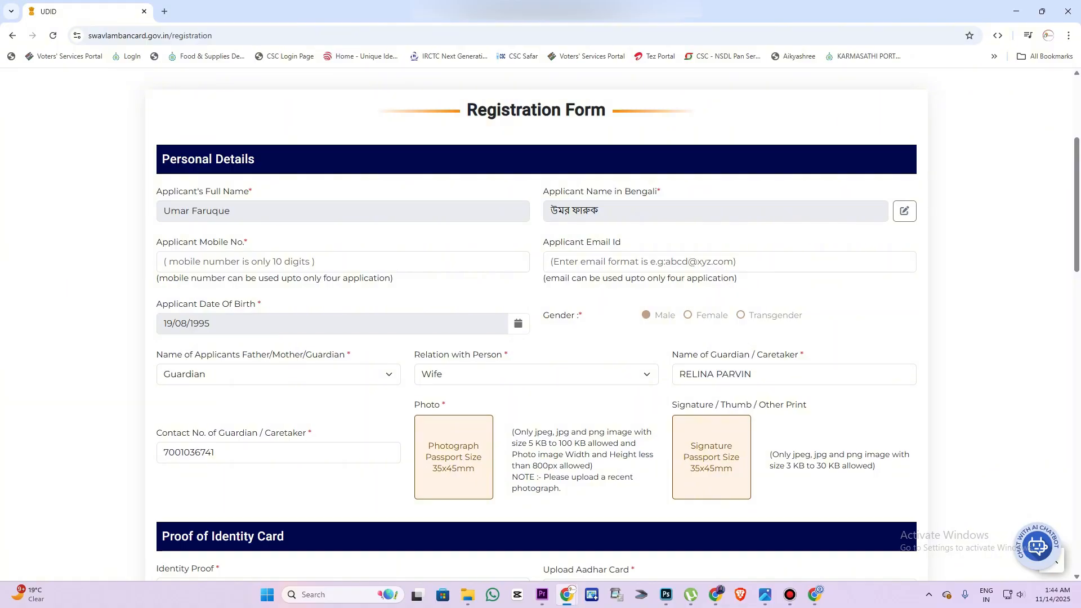
double_click(444, 404)
scroll(540, 324, "down", 6)
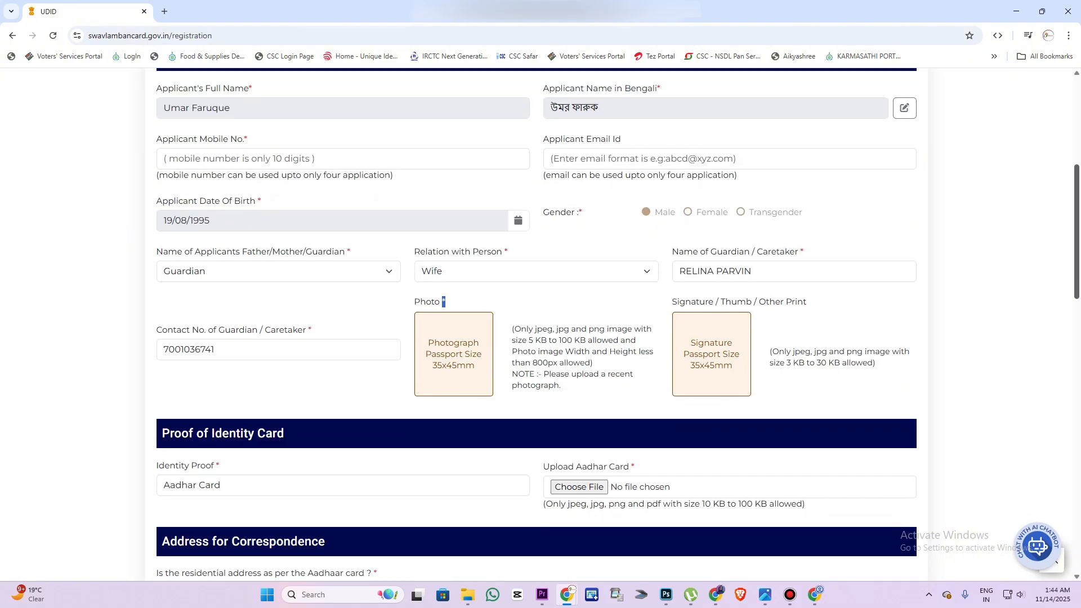
scroll(541, 324, "down", 2)
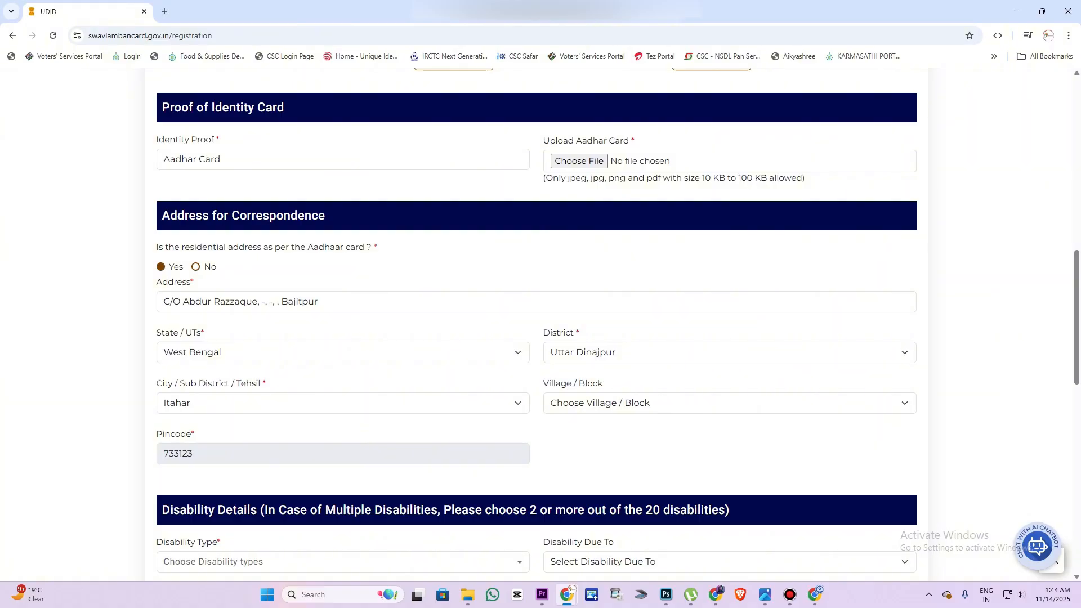
Try marking the address as differing from Aadhaar, then revert to matching Aadhaar
left_click(196, 267)
left_click(293, 301)
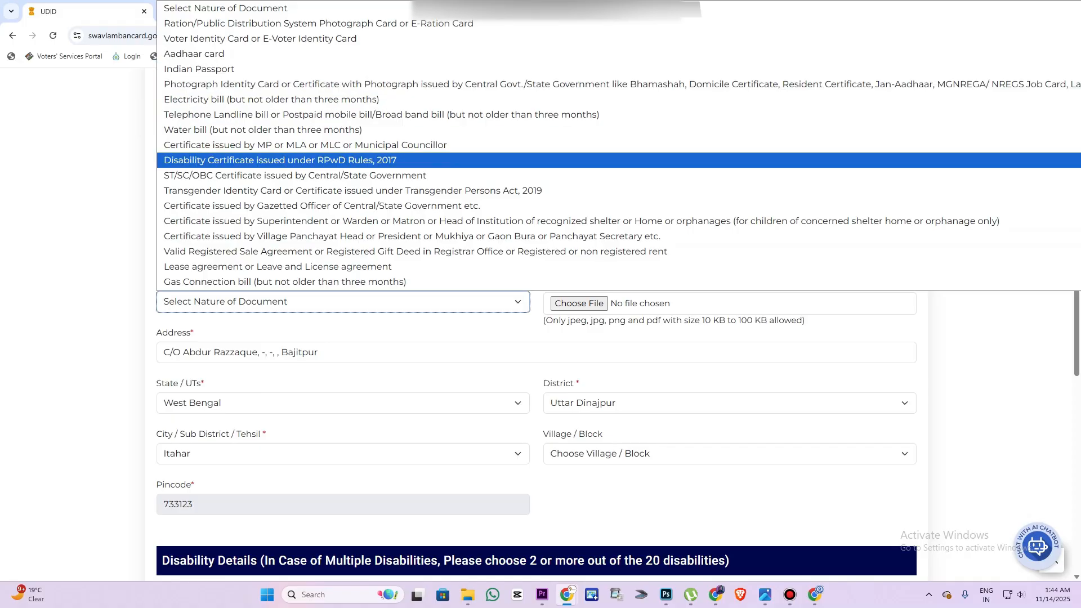
left_click(344, 302)
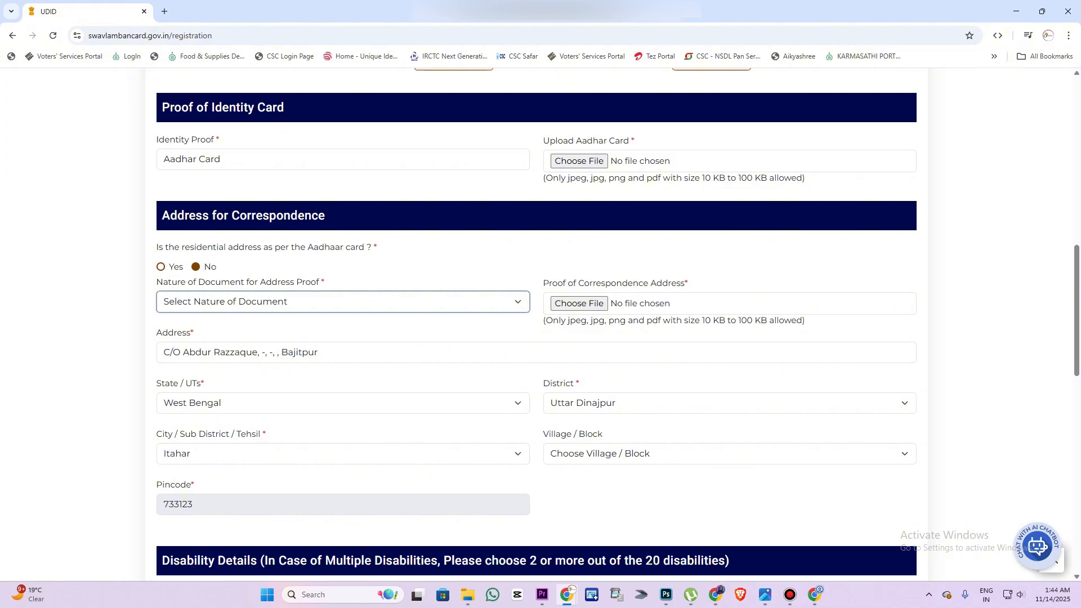
left_click(161, 267)
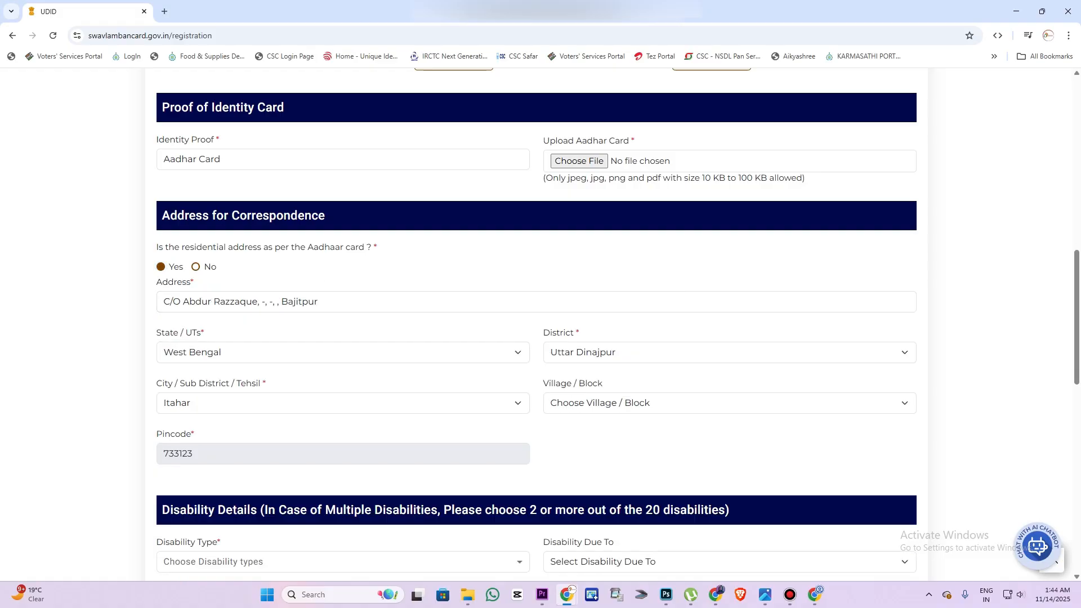
Choose Bajitpur as the correspondence Village / Block
left_click(730, 403)
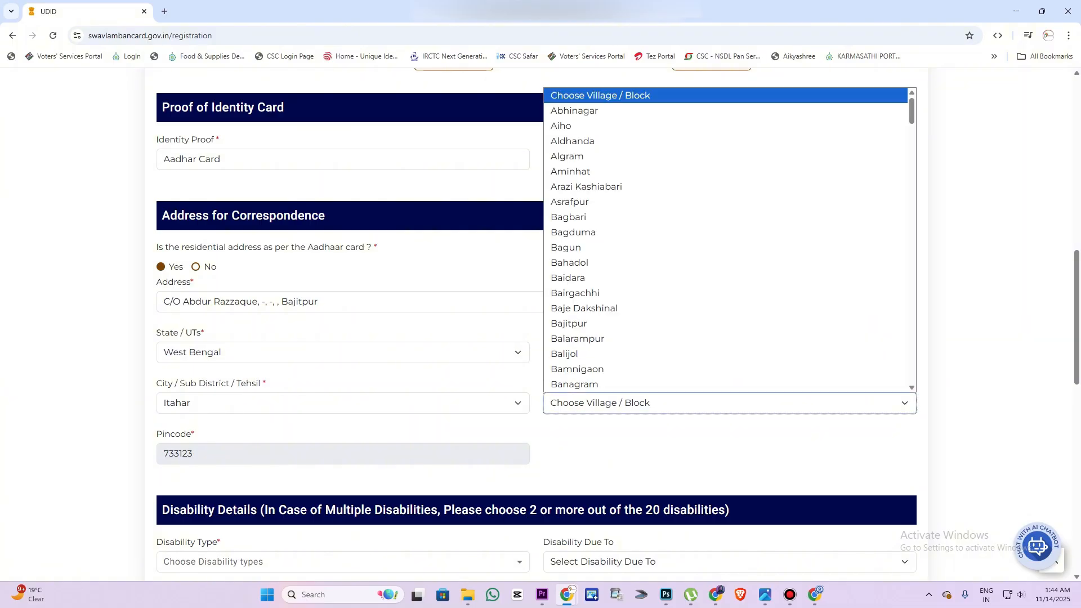
type("baji")
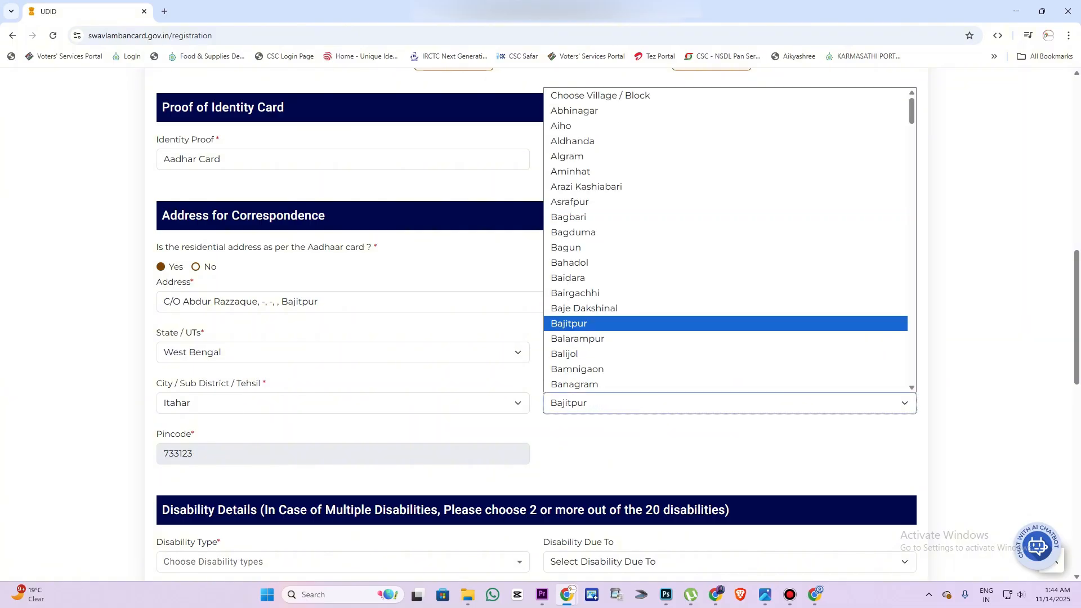
key("Return")
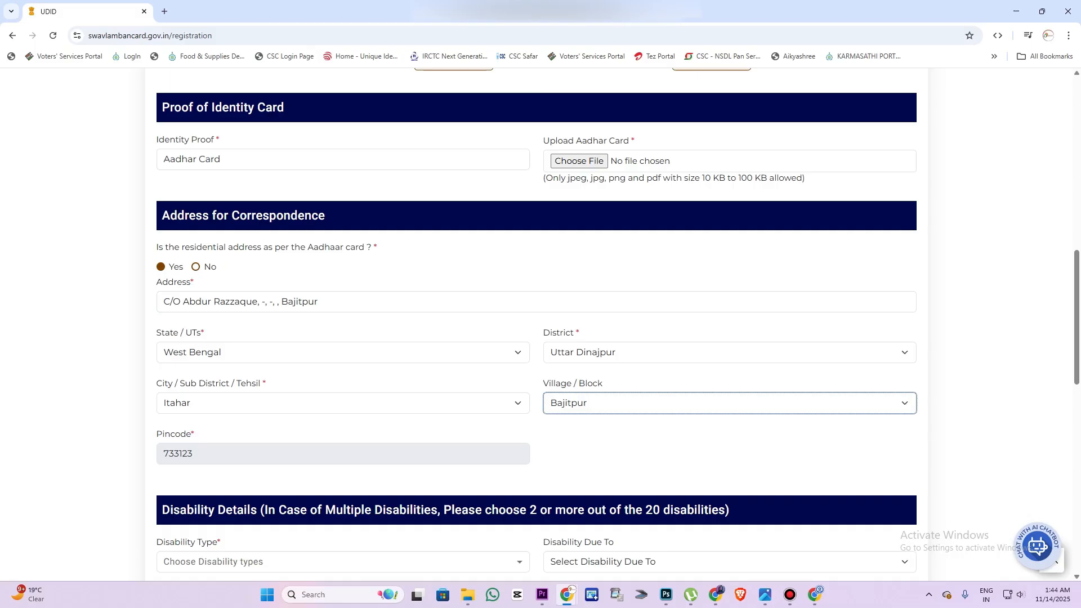
Tick Blindness and Locomotor Disability as the disability types
scroll(536, 324, "down", 5)
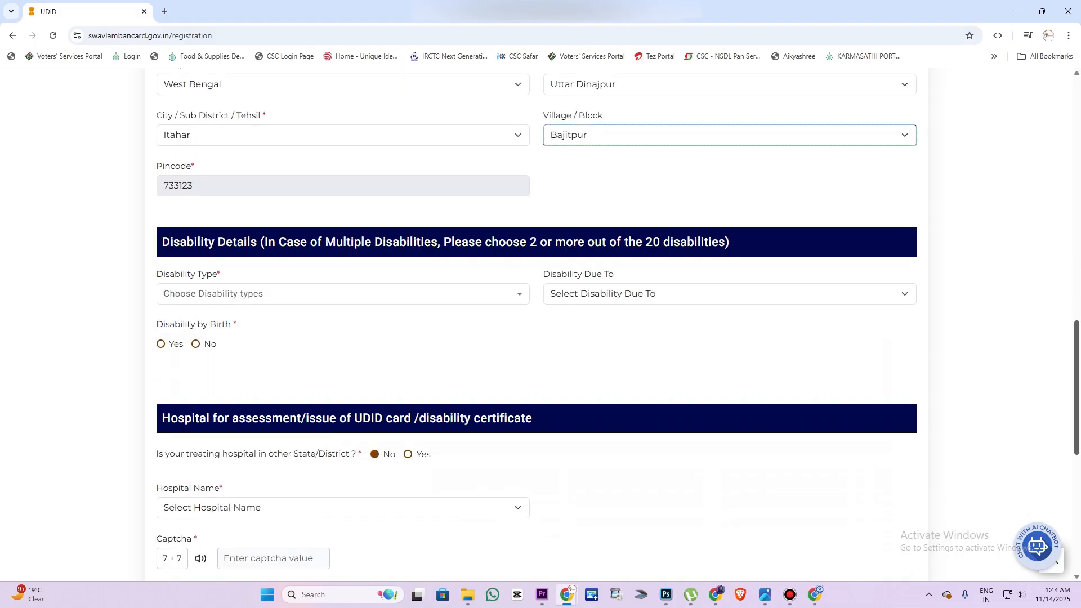
scroll(536, 324, "down", 2)
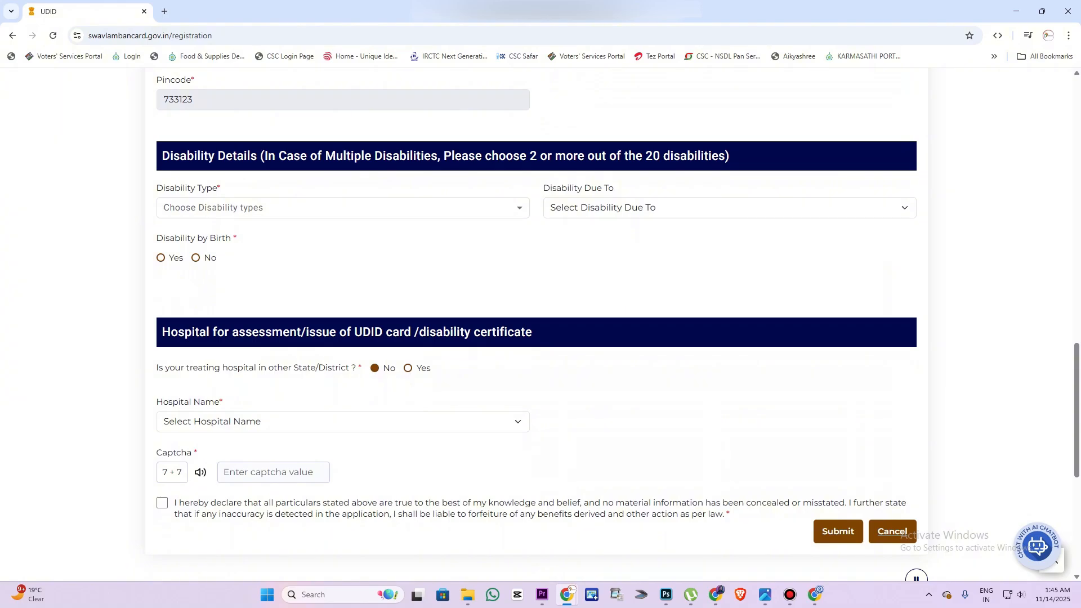
left_click(343, 208)
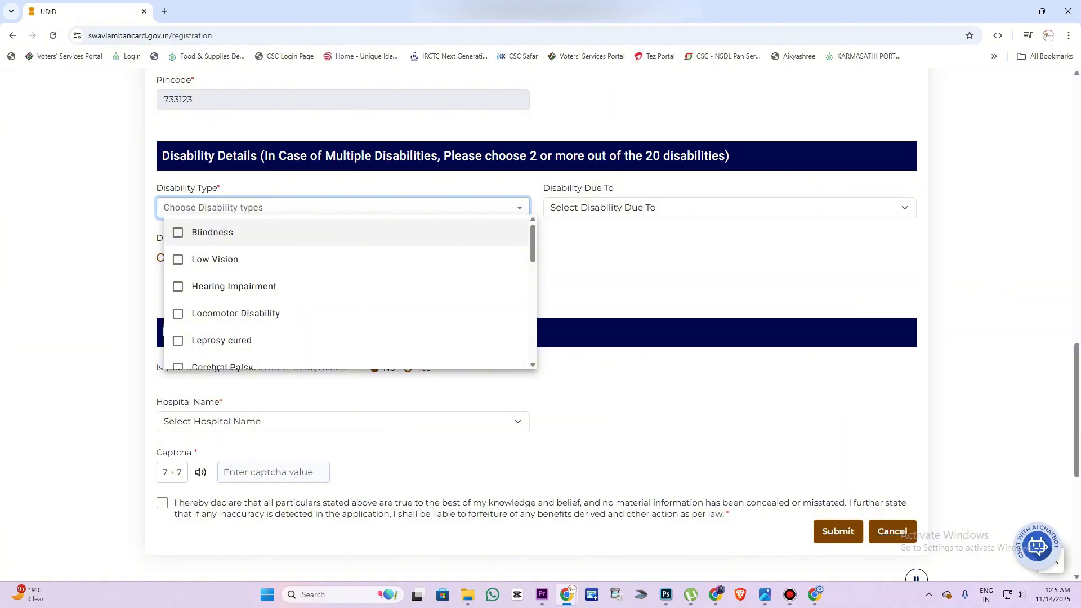
left_click(179, 232)
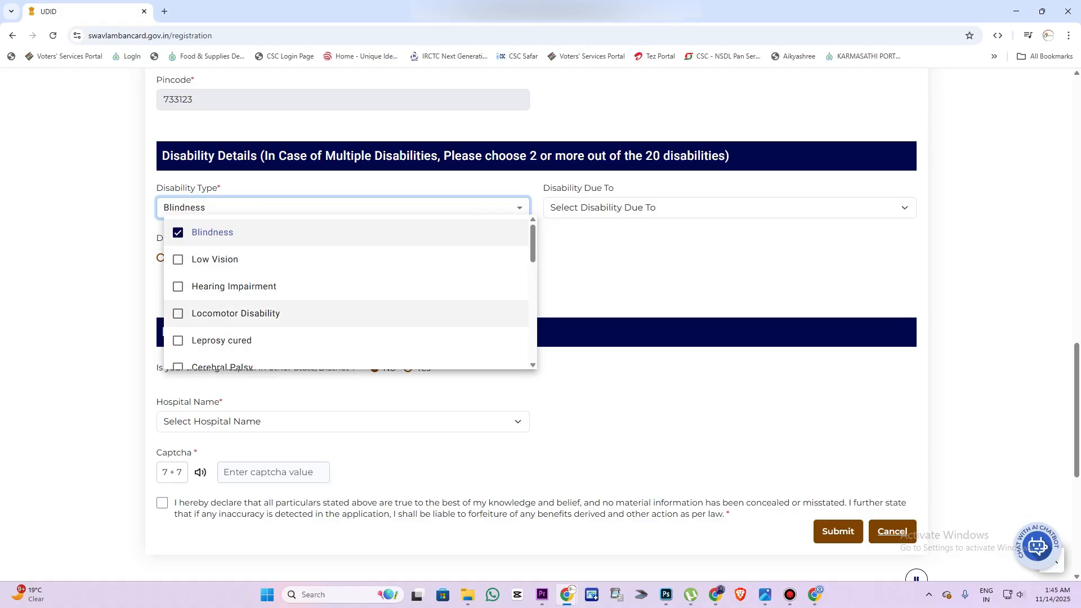
left_click(179, 314)
left_click(729, 208)
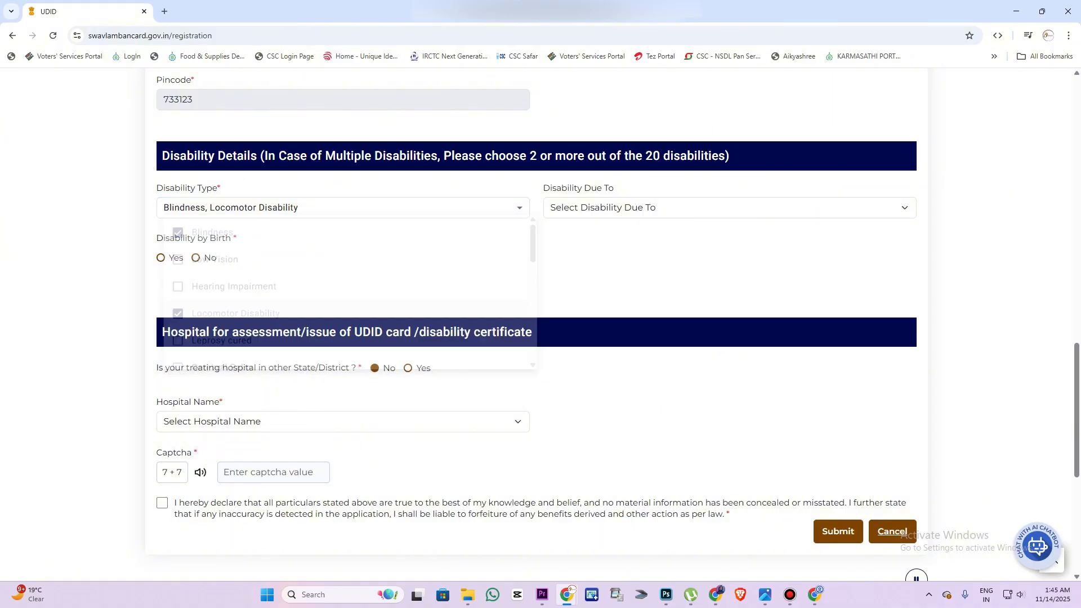
Set Disability Due To as Hereditary and Disability by Birth to No
left_click(730, 208)
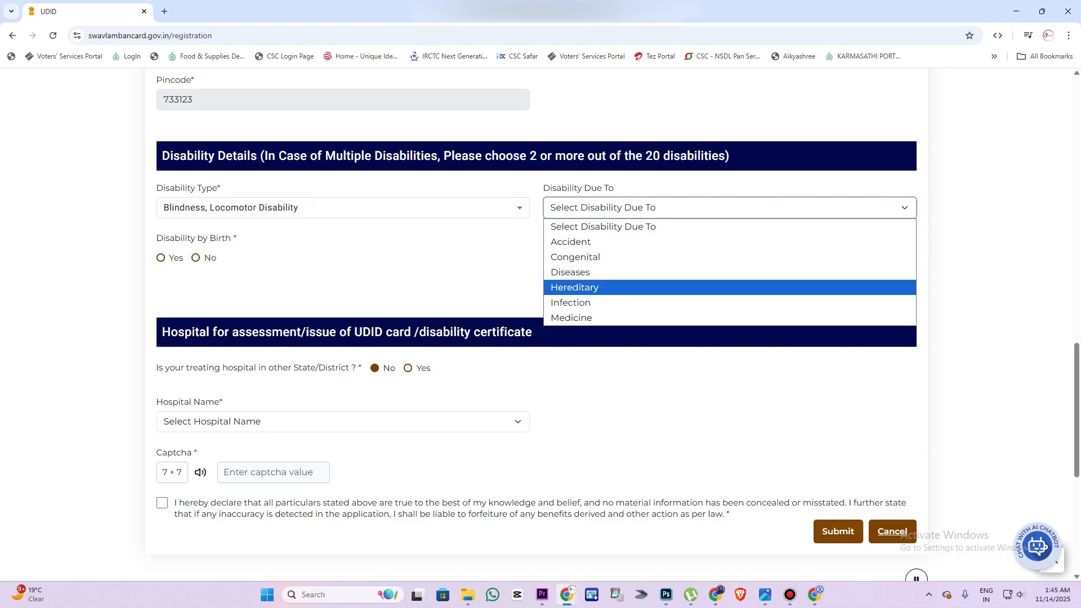
left_click(585, 288)
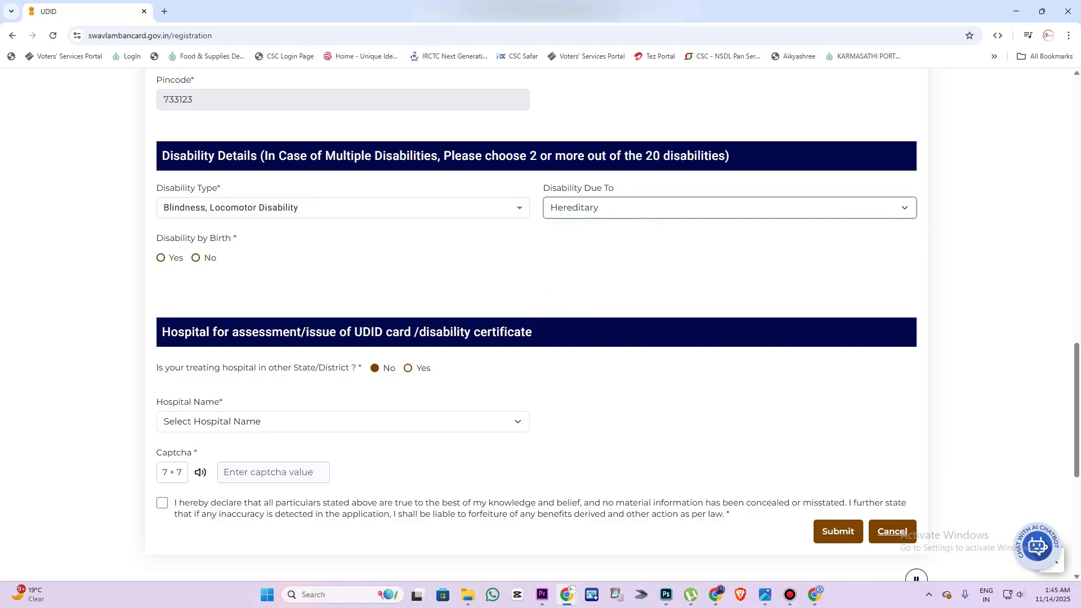
left_click(161, 258)
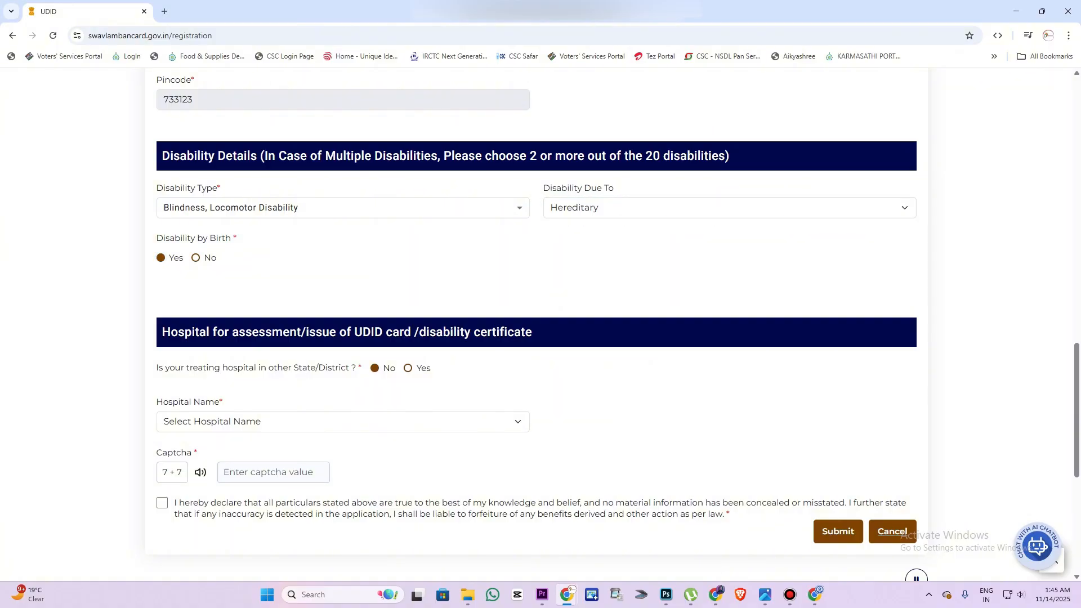
left_click(196, 257)
left_click(642, 259)
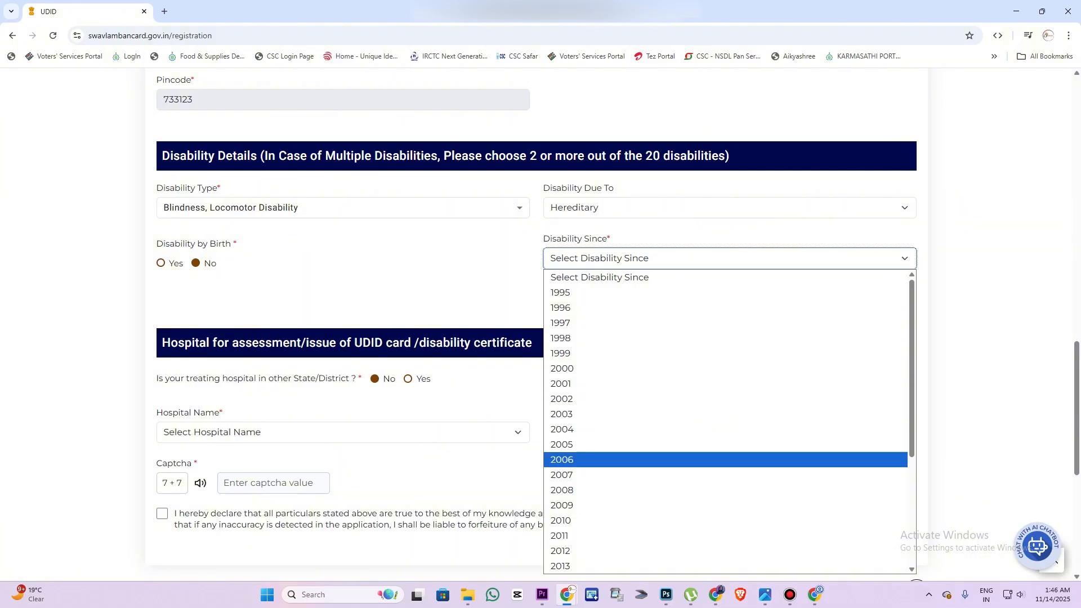
Pick the disability-since year and change Disability by Birth to Yes
left_click(161, 264)
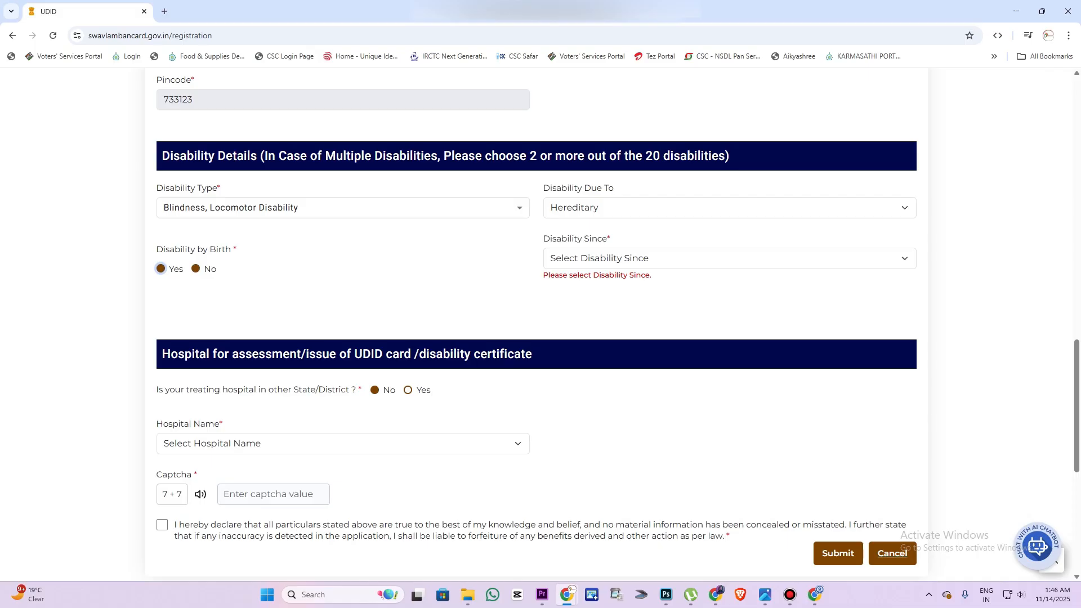
left_click(195, 268)
left_click(161, 268)
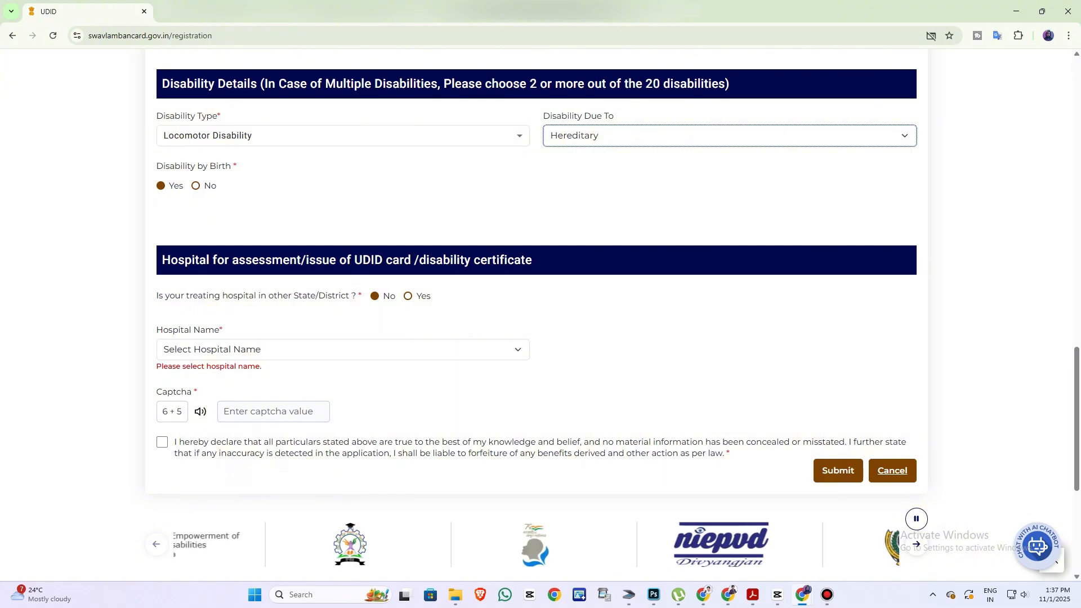
left_click_drag(159, 296, 349, 296)
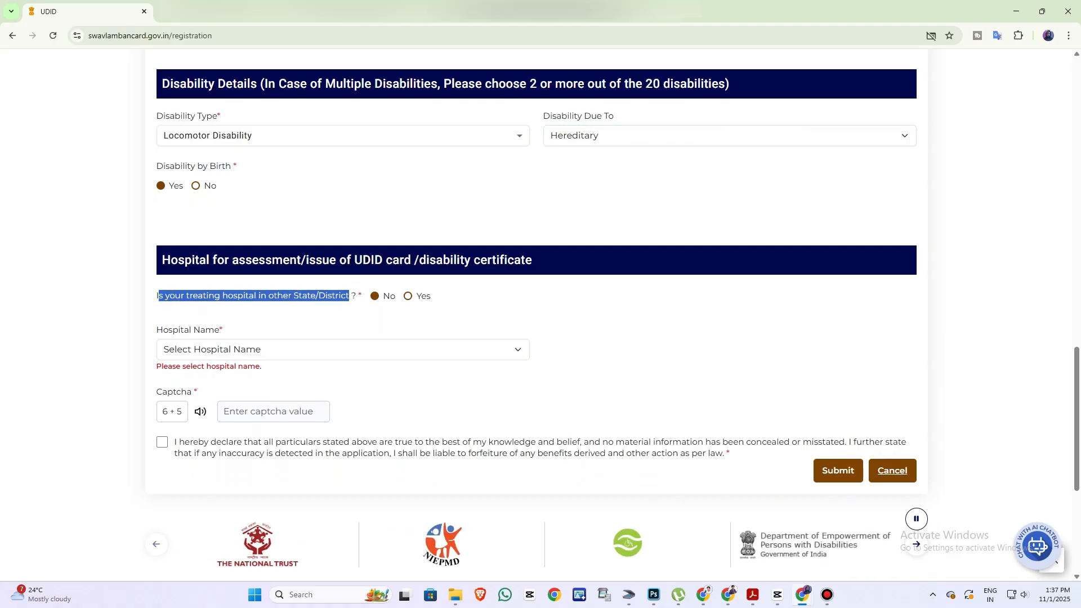
left_click(351, 298)
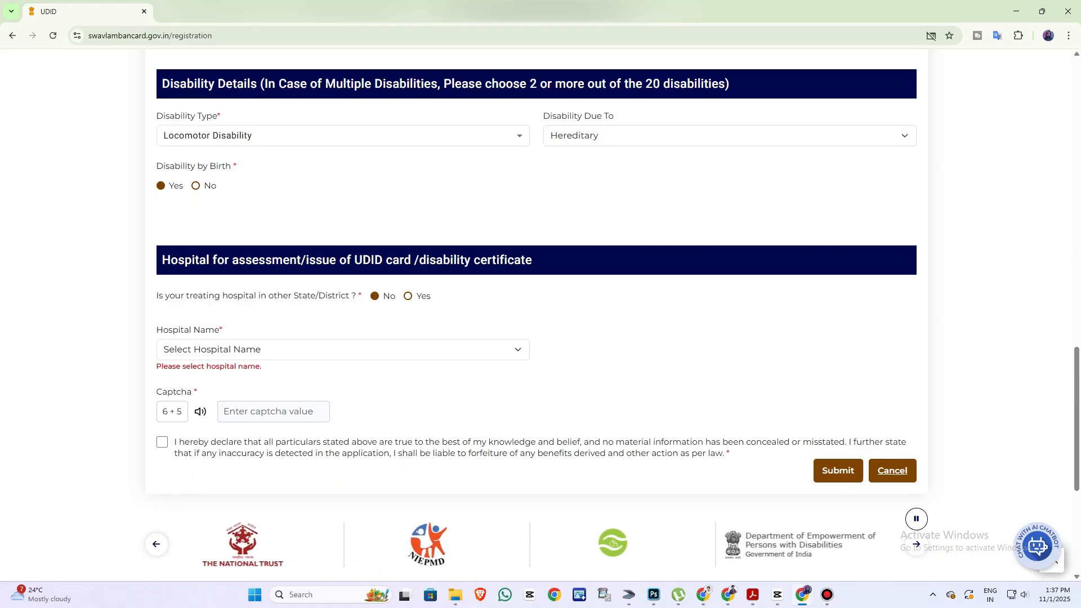
Choose Raiganj Government Medical College & Hospital, enter captcha 11, and tick the declaration
left_click(343, 350)
key("Down")
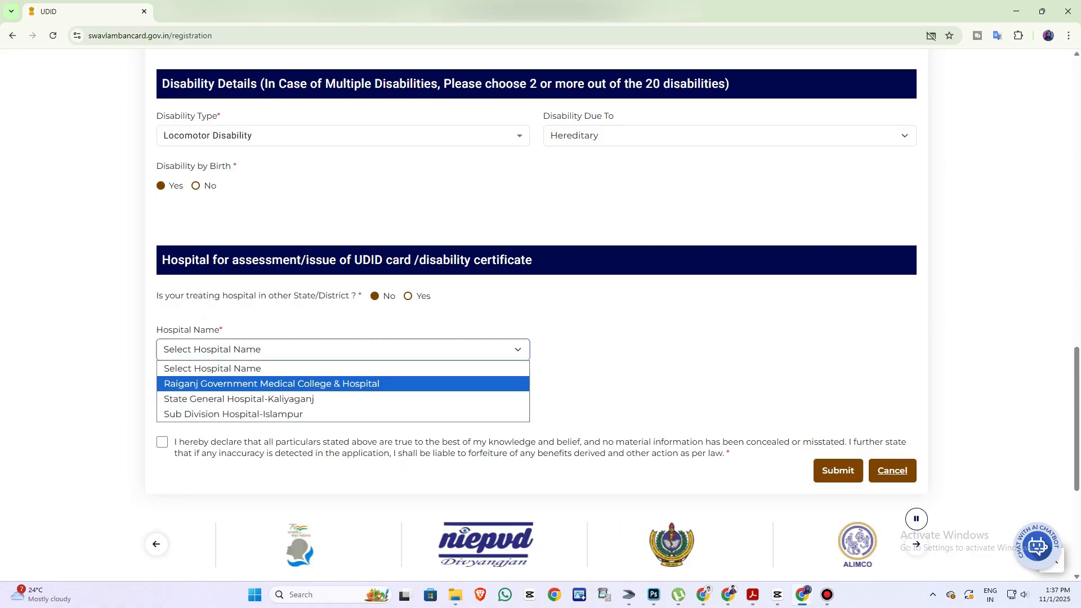
key("Return")
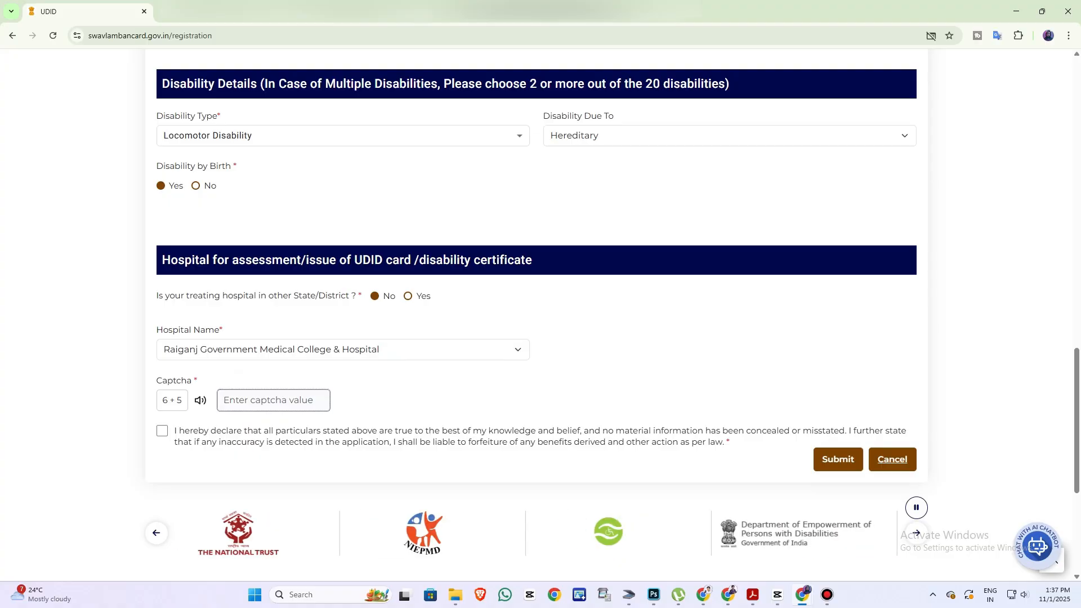
type("11")
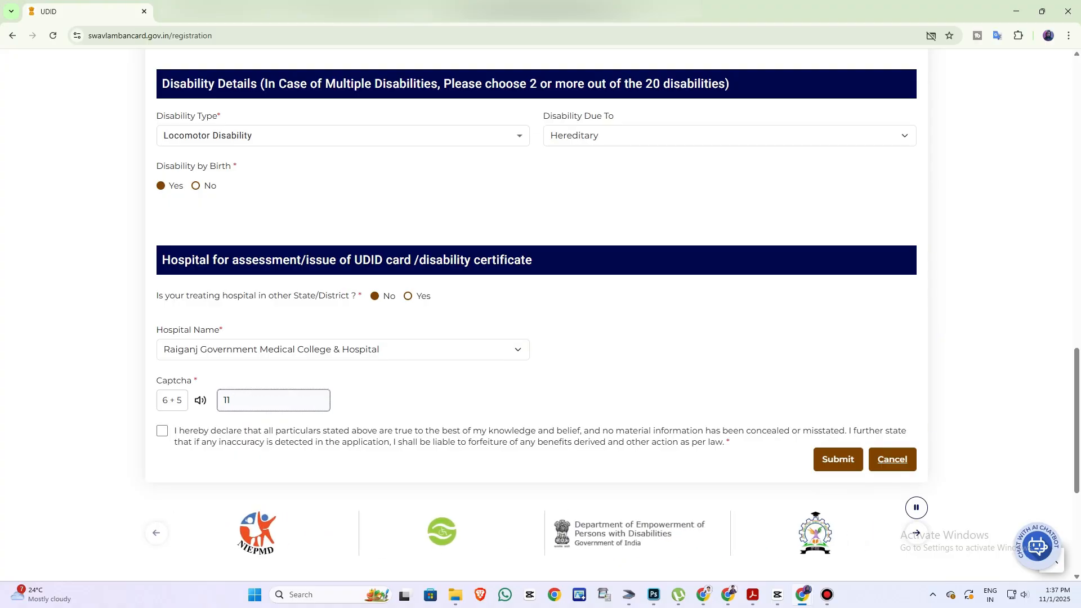
key("Tab")
key("space")
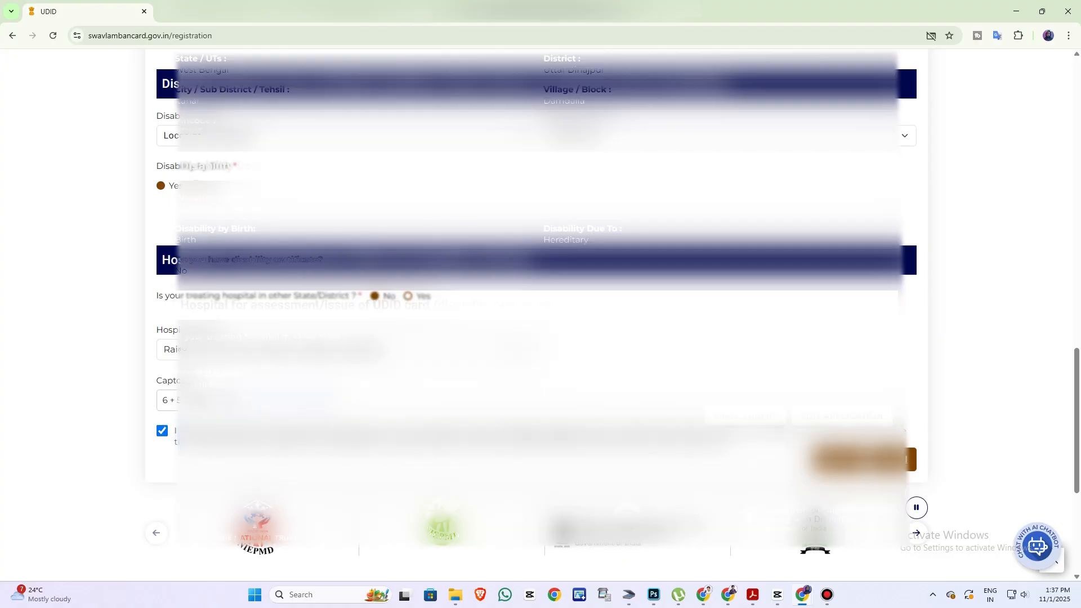
Submit the registration form and scroll to the enrolment number on the Thank You page
left_click(838, 460)
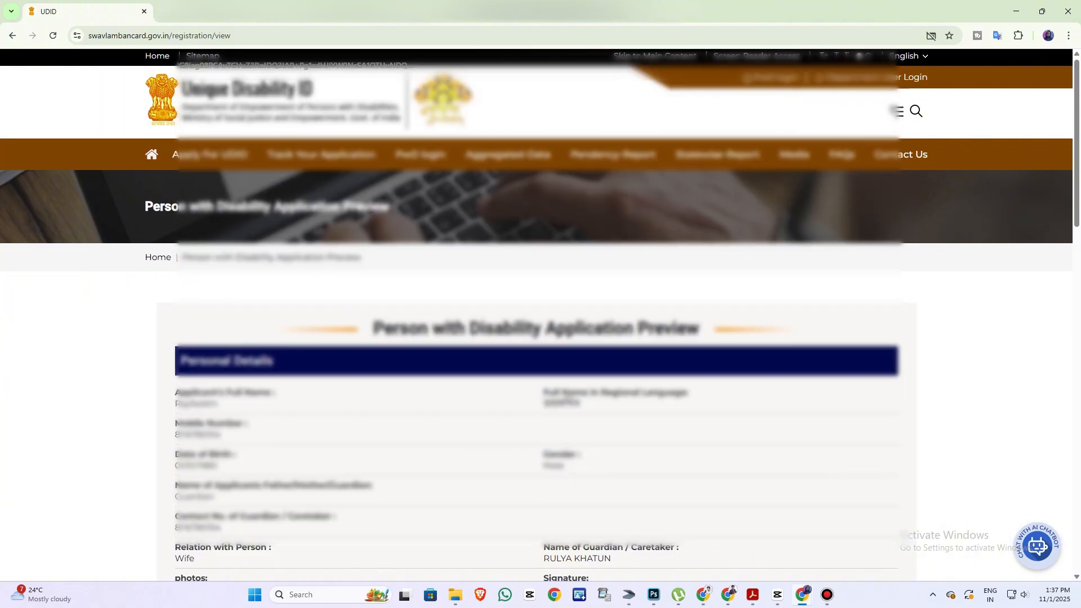
scroll(541, 315, "down", 3)
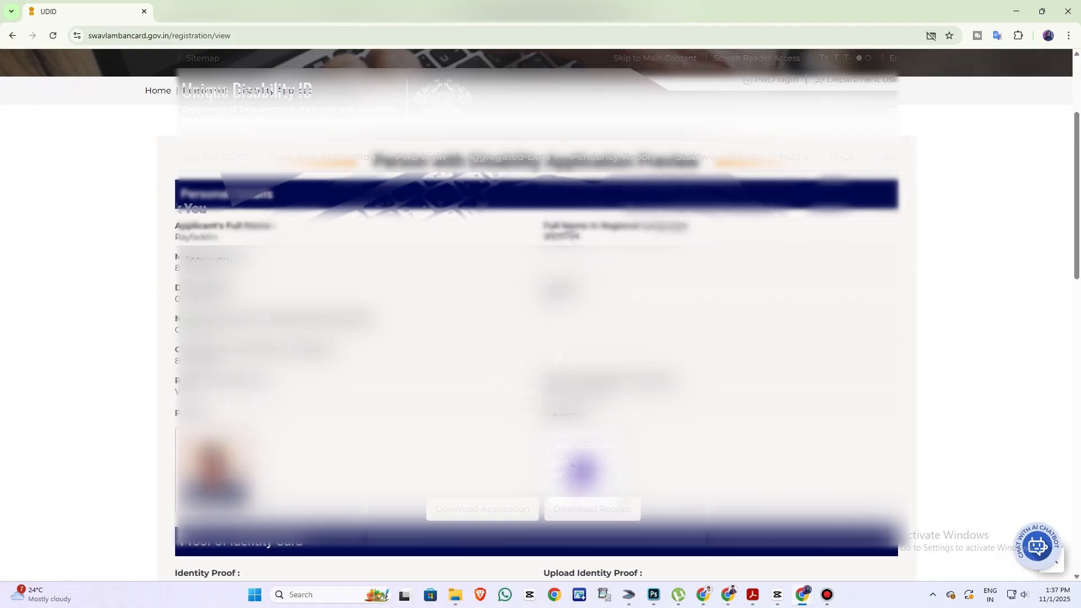
scroll(541, 315, "down", 2)
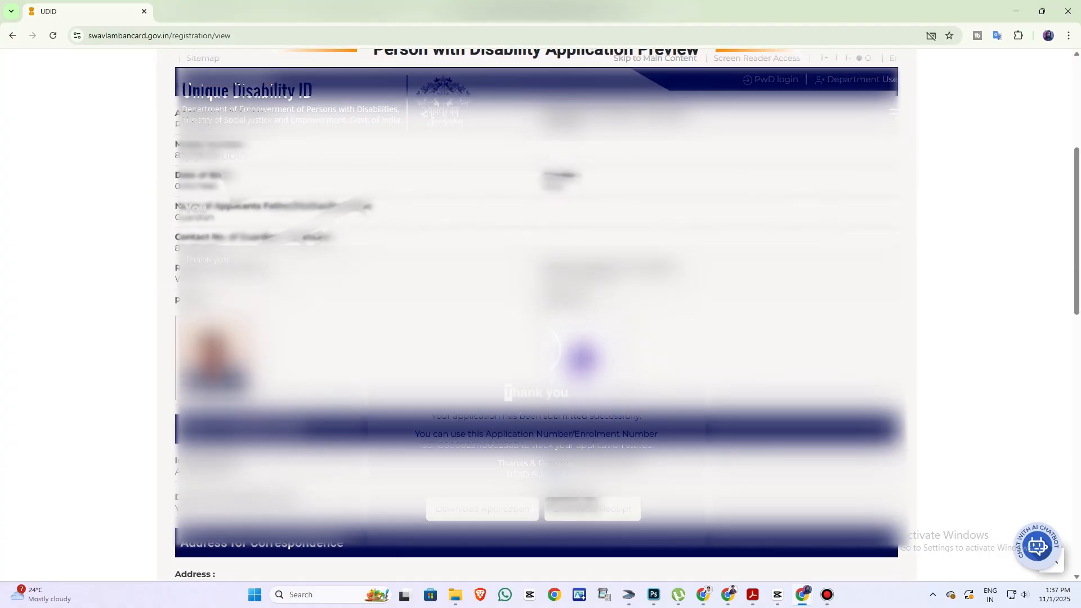
scroll(541, 315, "down", 3)
scroll(541, 315, "down", 2)
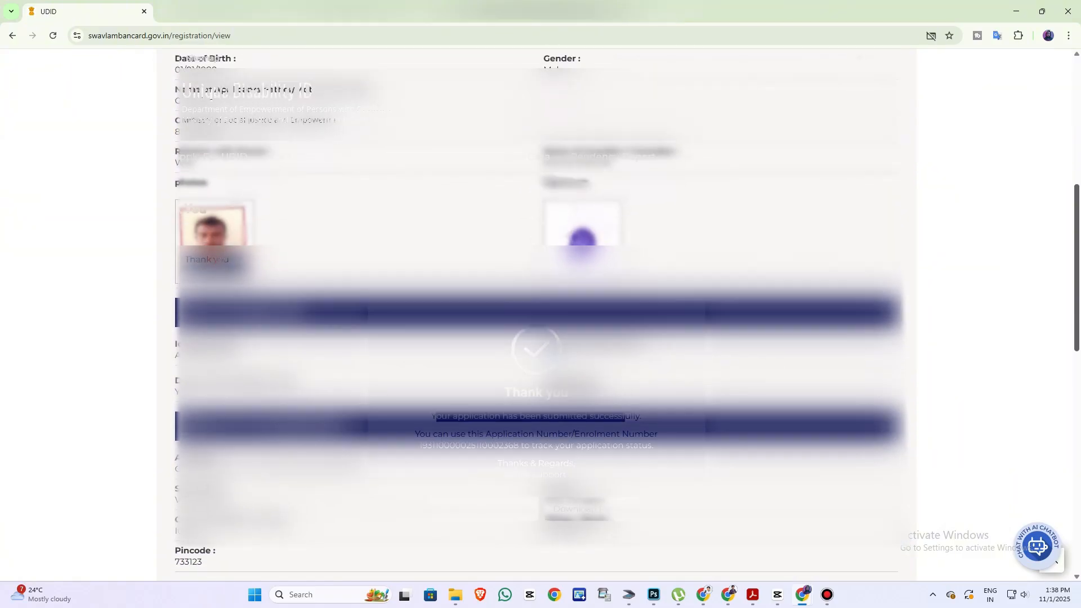
scroll(540, 316, "down", 2)
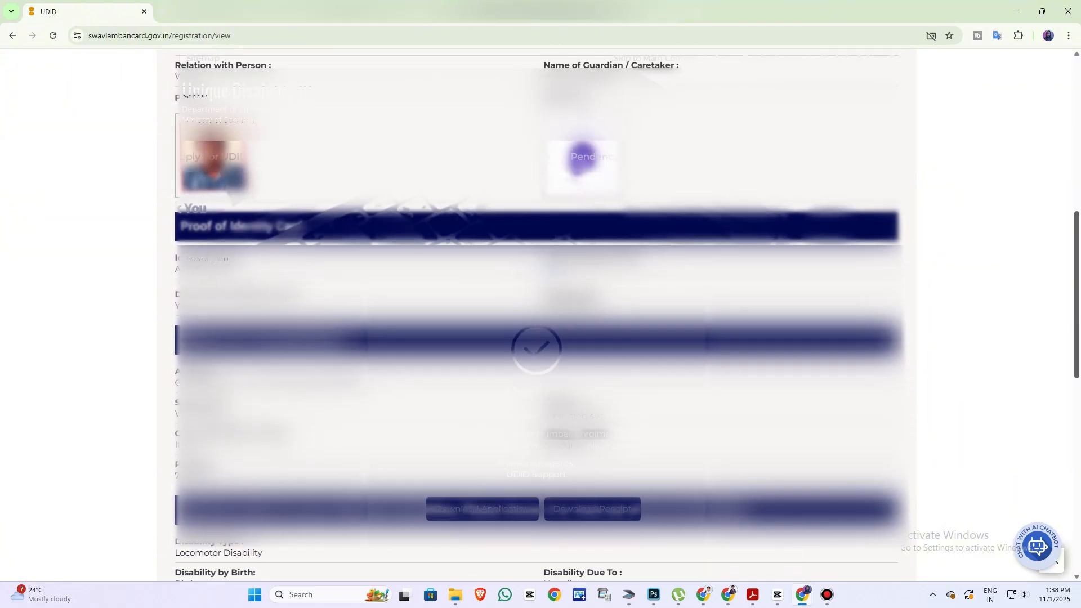
scroll(540, 316, "down", 4)
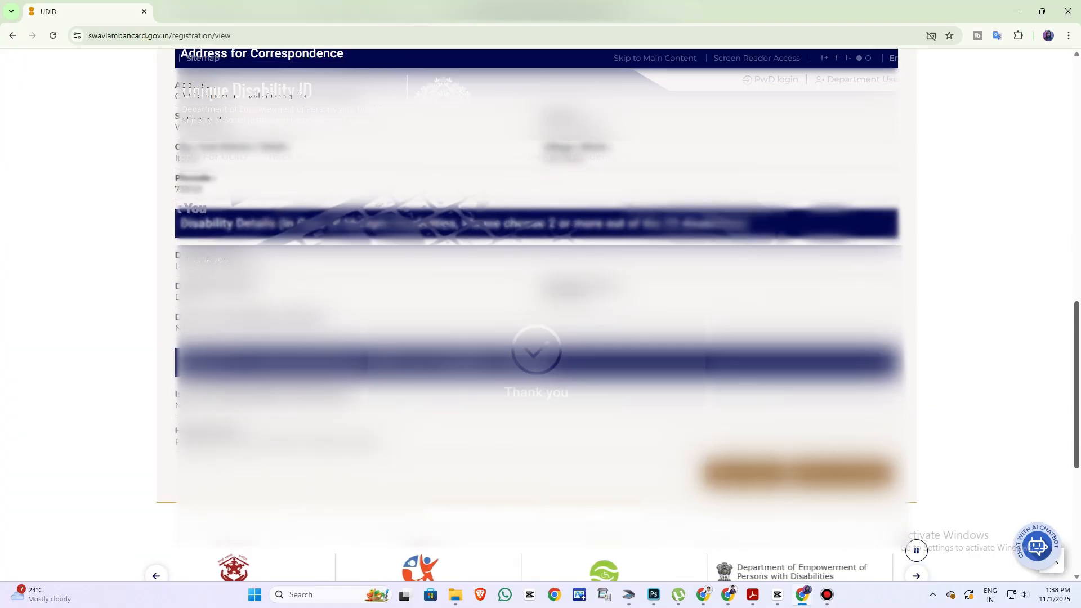
scroll(540, 316, "down", 1)
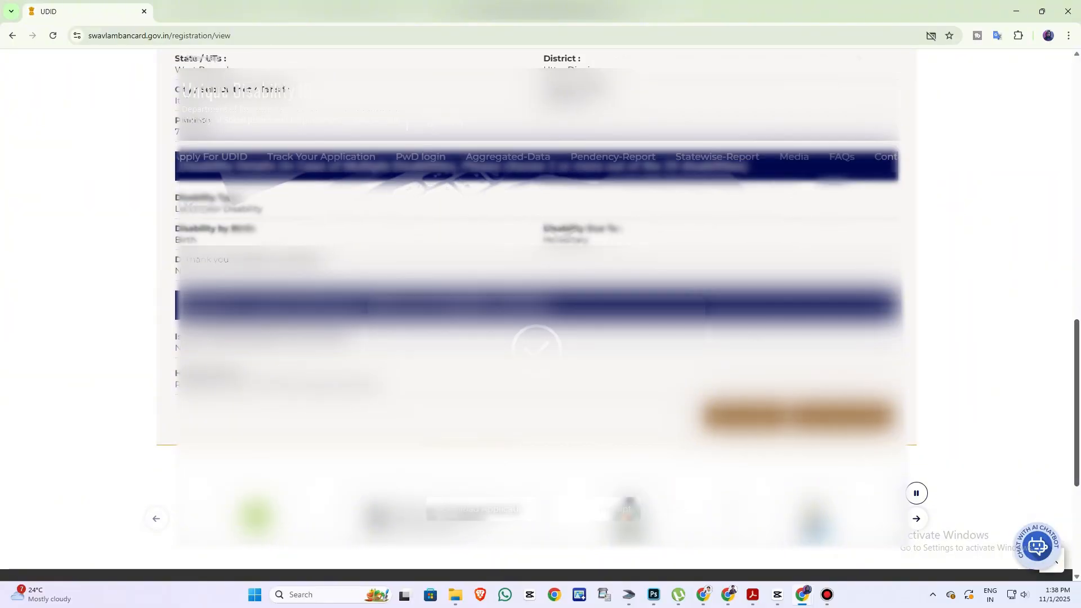
right_click(491, 442)
left_click(526, 301)
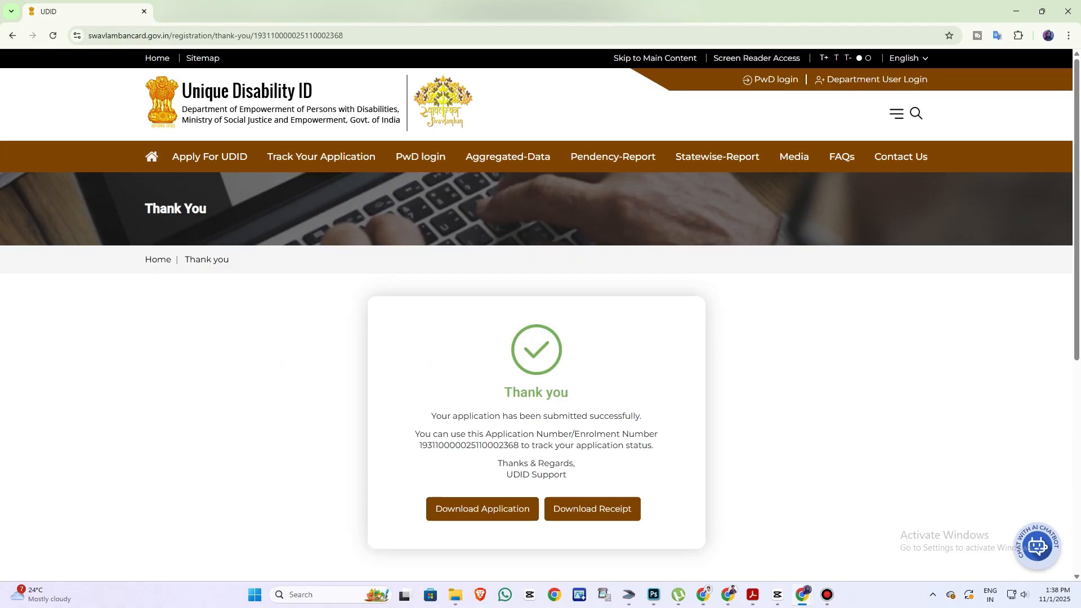
Highlight the thank-you message and enrolment number, then bring up the number's context menu
left_click_drag(505, 393, 561, 393)
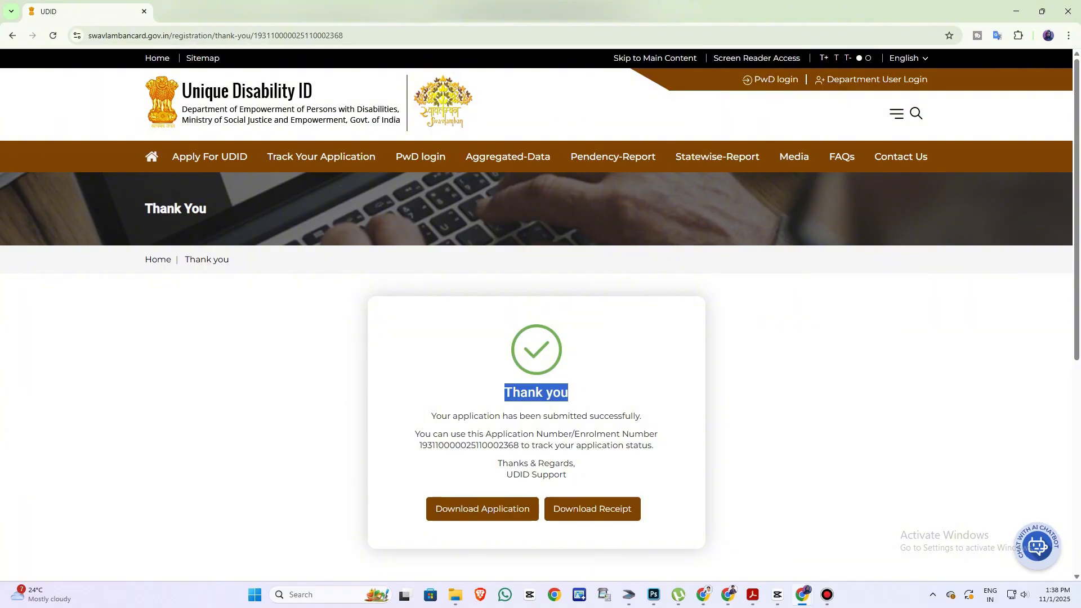
left_click_drag(436, 416, 631, 417)
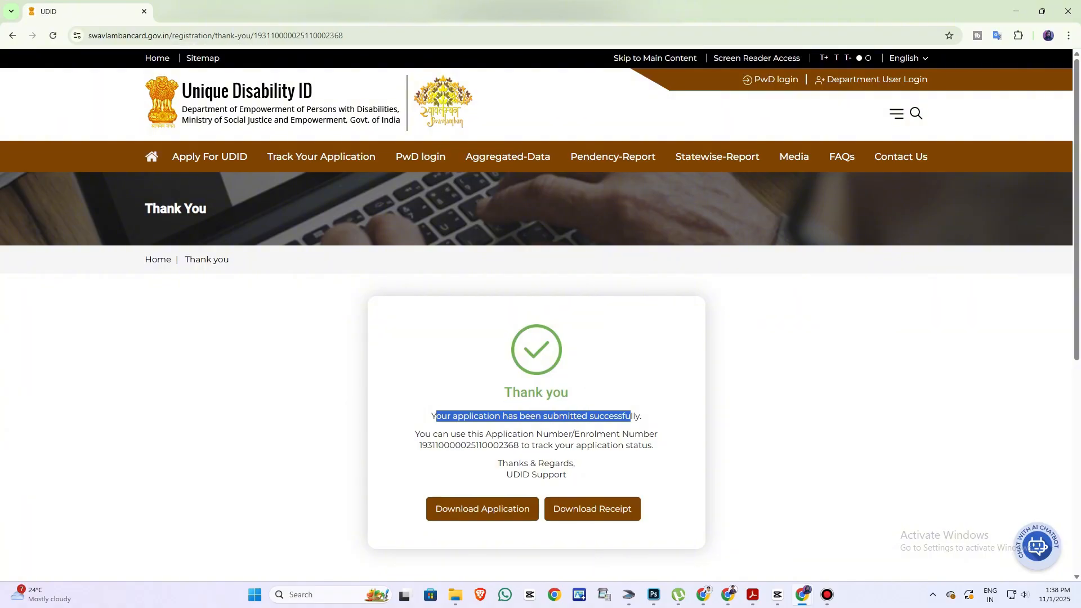
left_click_drag(543, 435, 634, 434)
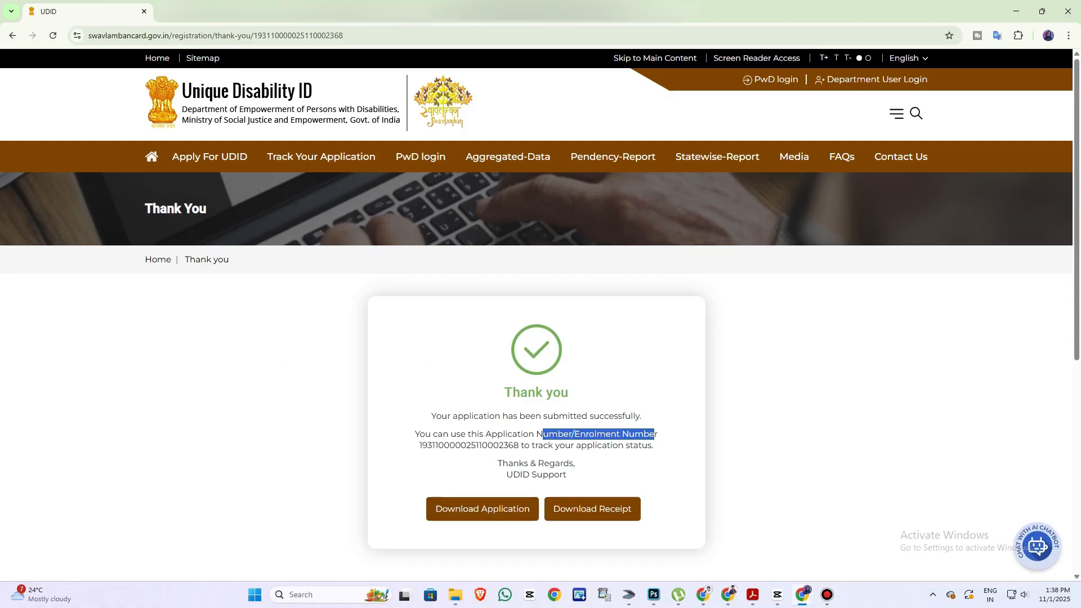
left_click_drag(518, 445, 432, 446)
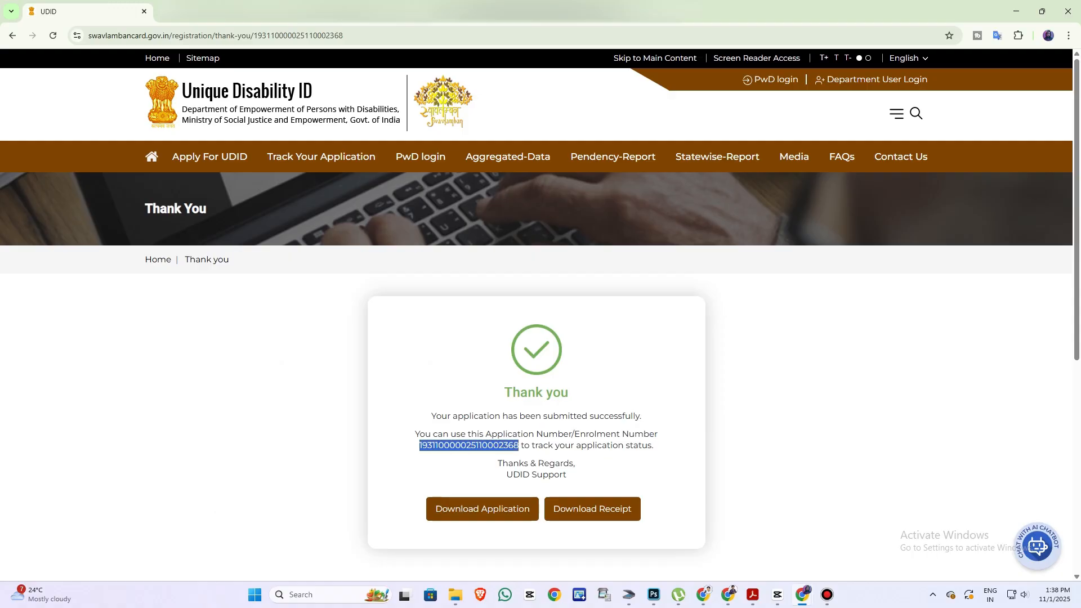
right_click(468, 445)
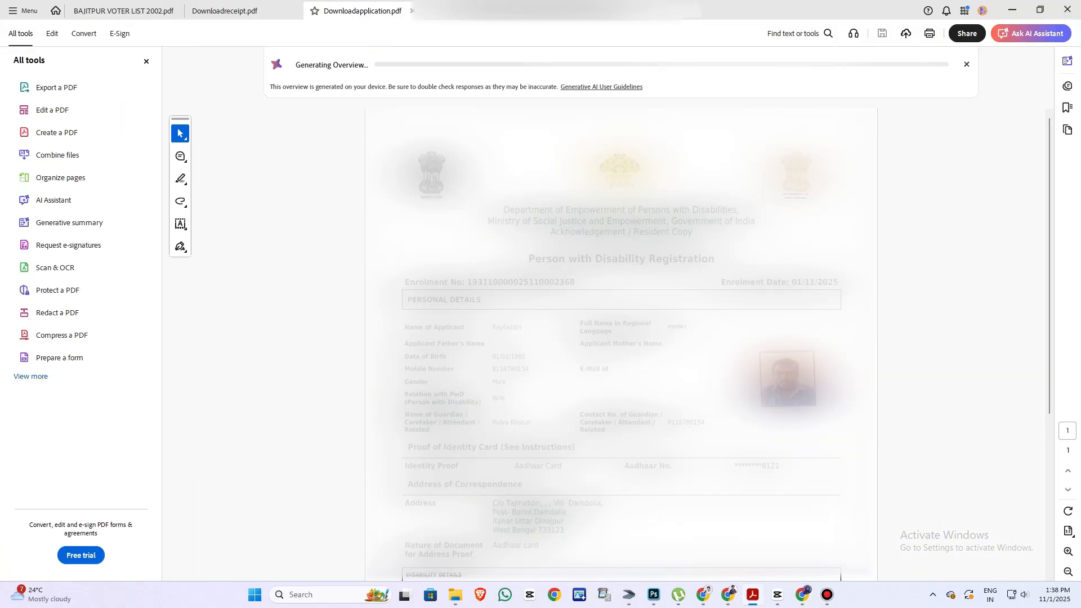
scroll(621, 343, "down", 3)
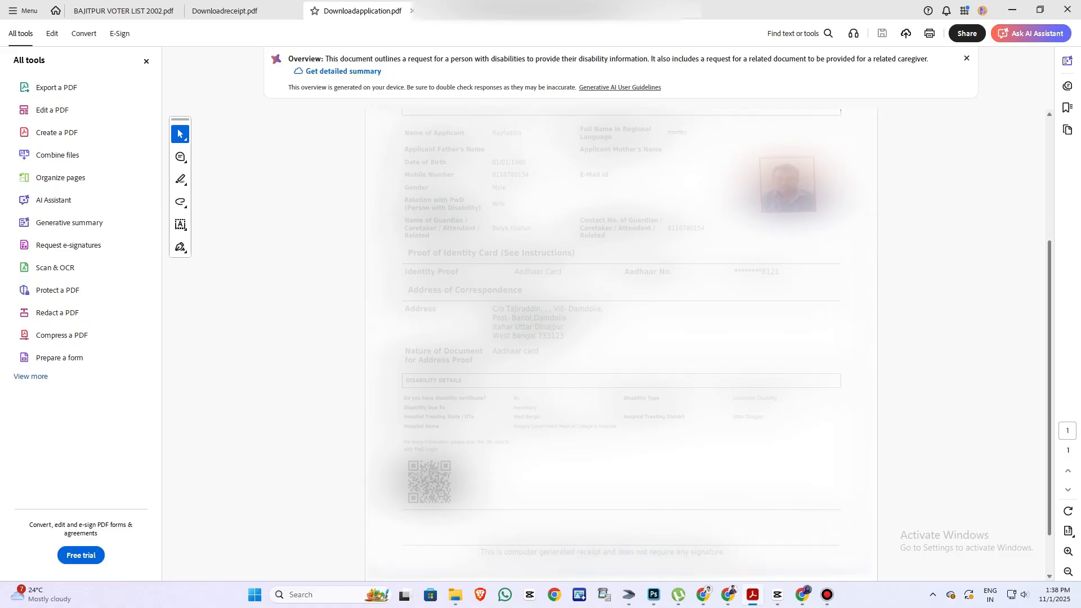
key("ctrl+w")
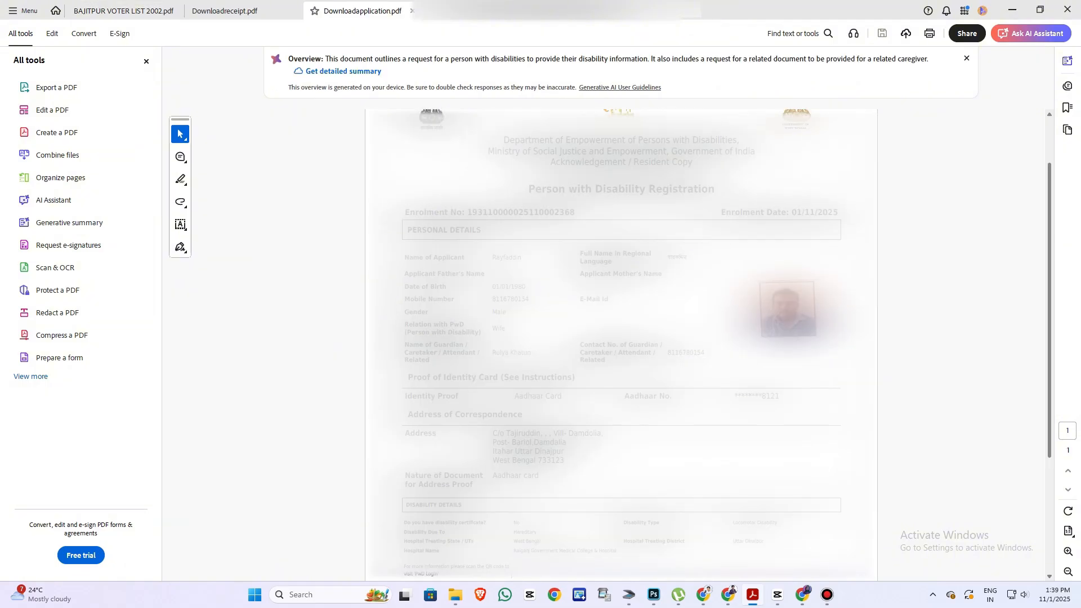
scroll(621, 345, "up", 1)
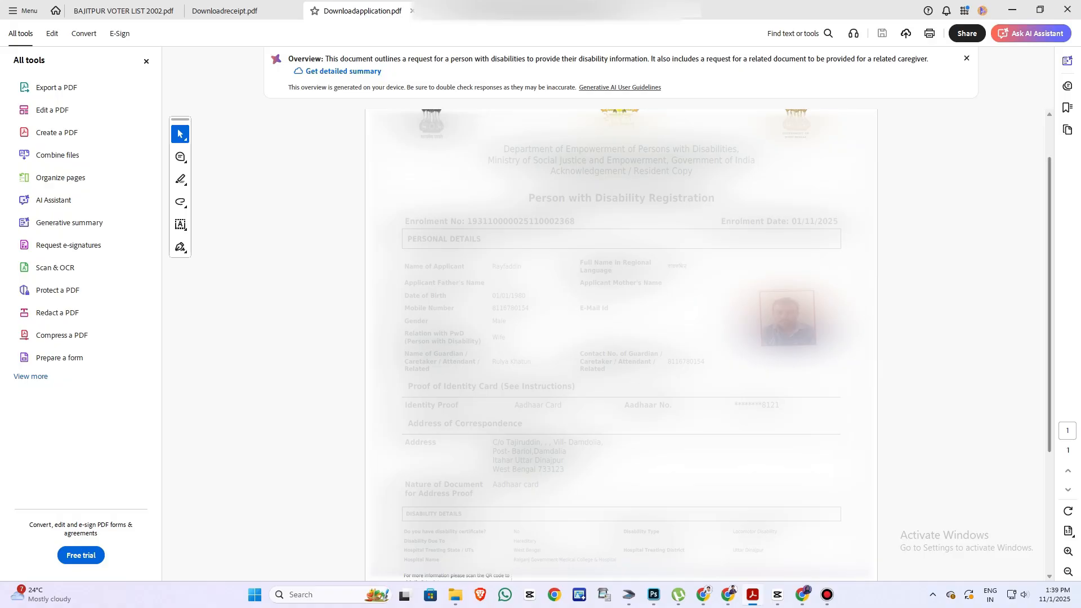
scroll(622, 345, "down", 2)
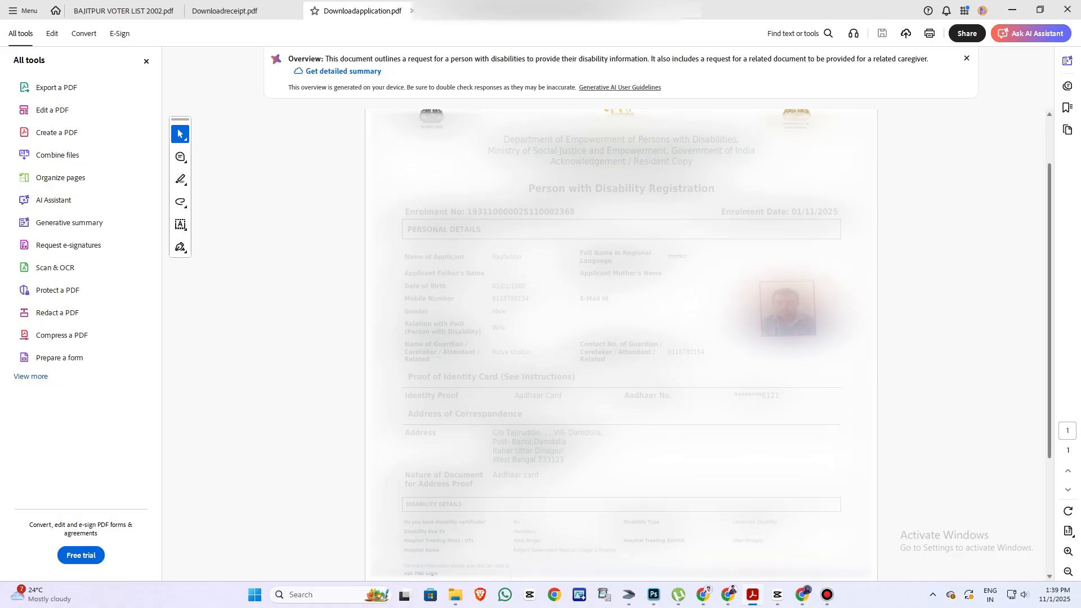
scroll(621, 345, "up", 3)
scroll(621, 344, "up", 1)
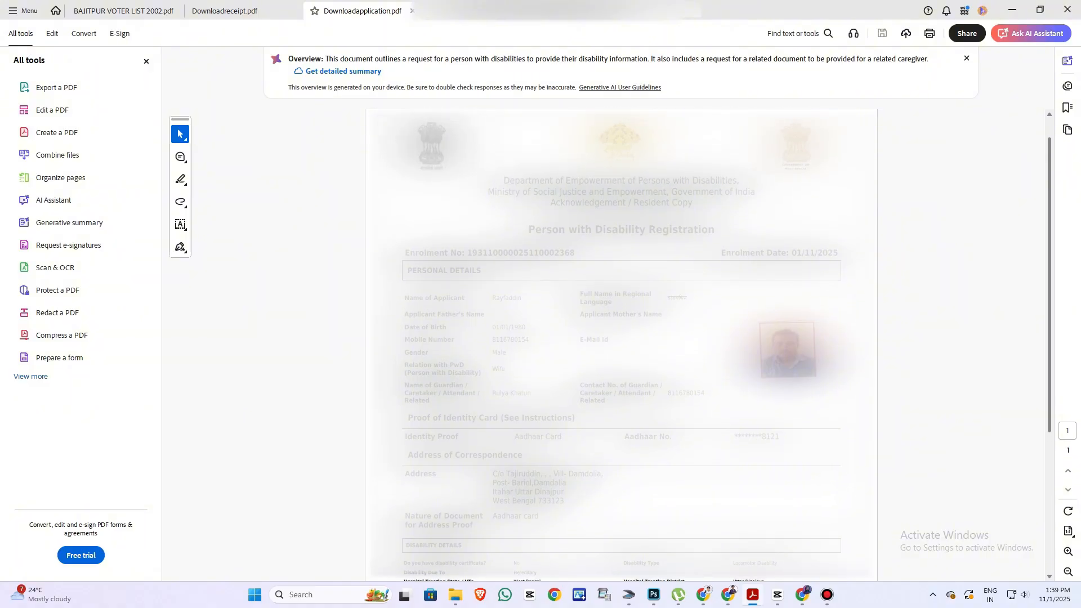
scroll(621, 344, "down", 4)
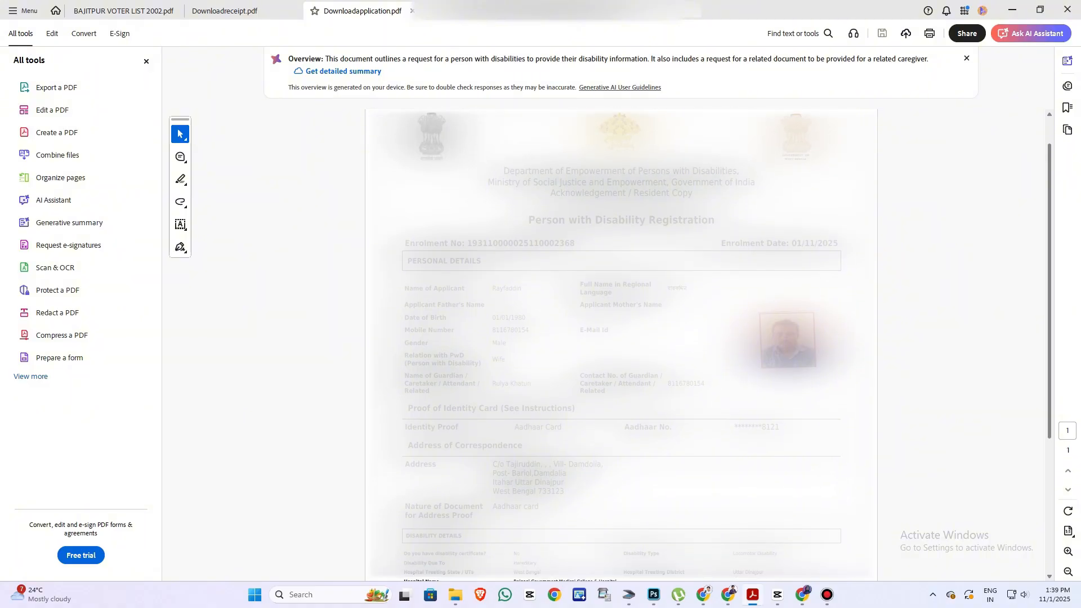
scroll(621, 344, "down", 9)
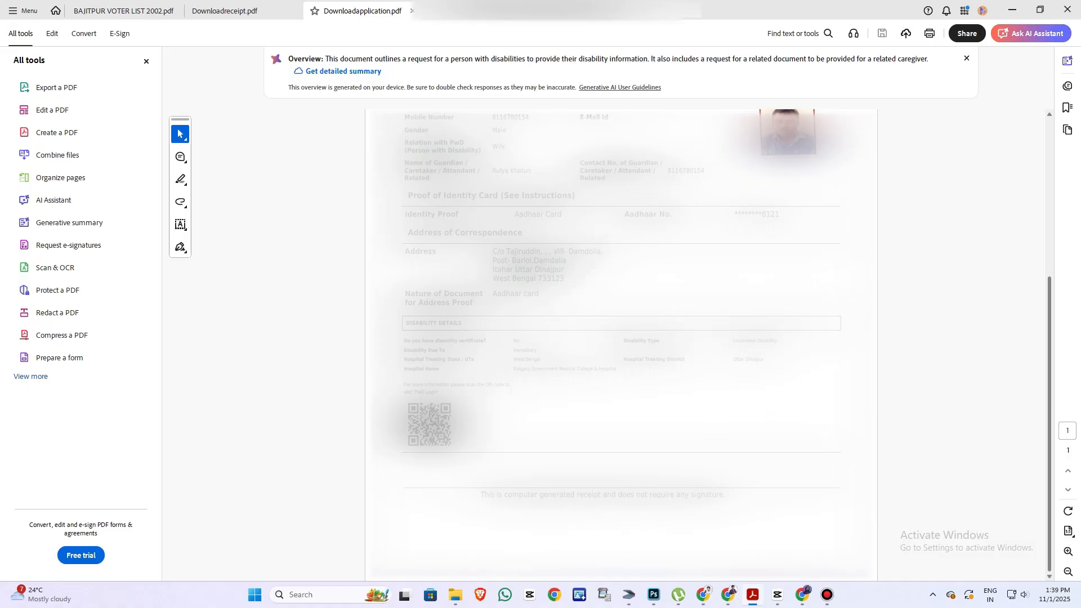
scroll(621, 345, "up", 13)
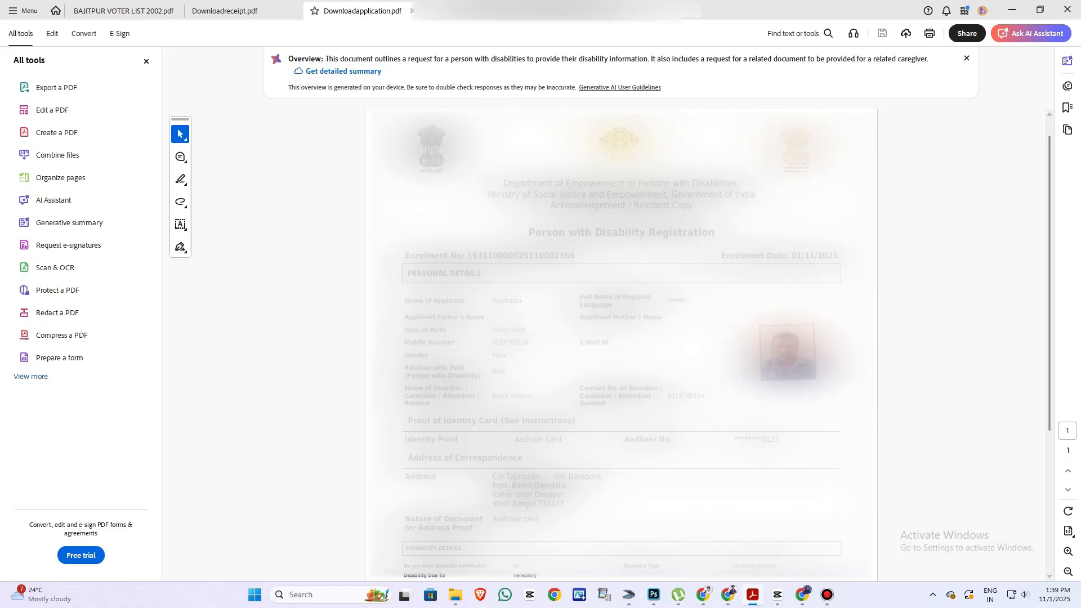